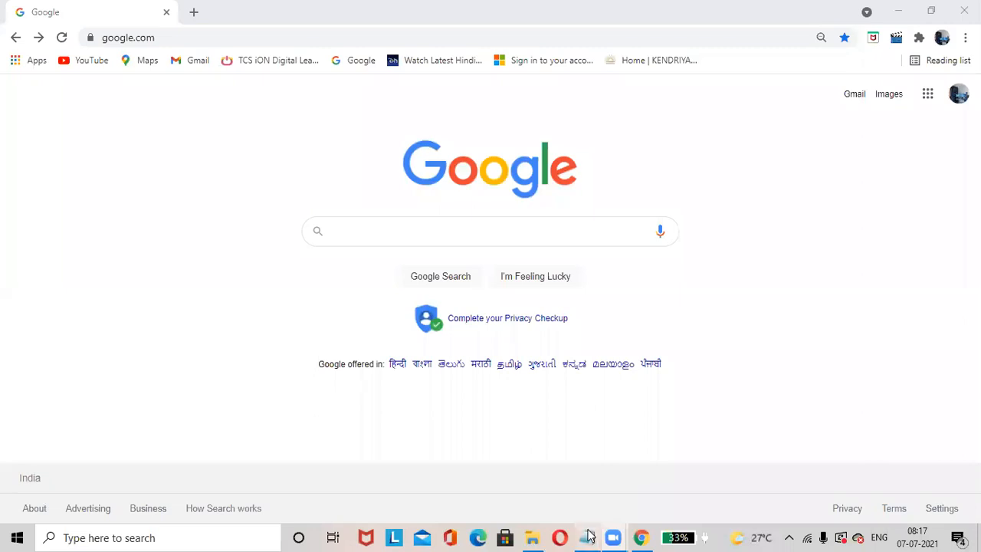
# Switch to the Notepad notes and review the introduction defining VS Code as an IDE with windows and tools
pyautogui.click(587, 537)
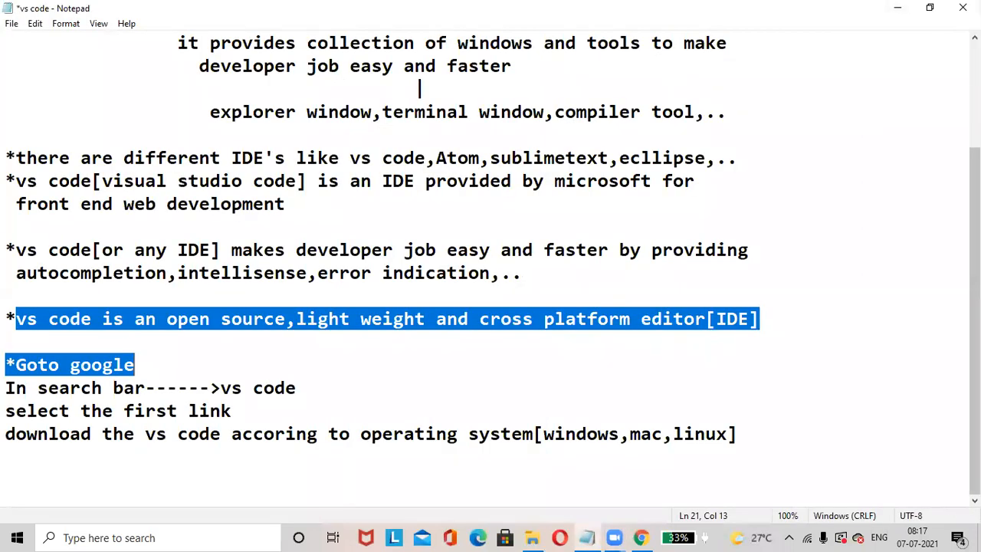
pyautogui.scroll(2, 491, 276)
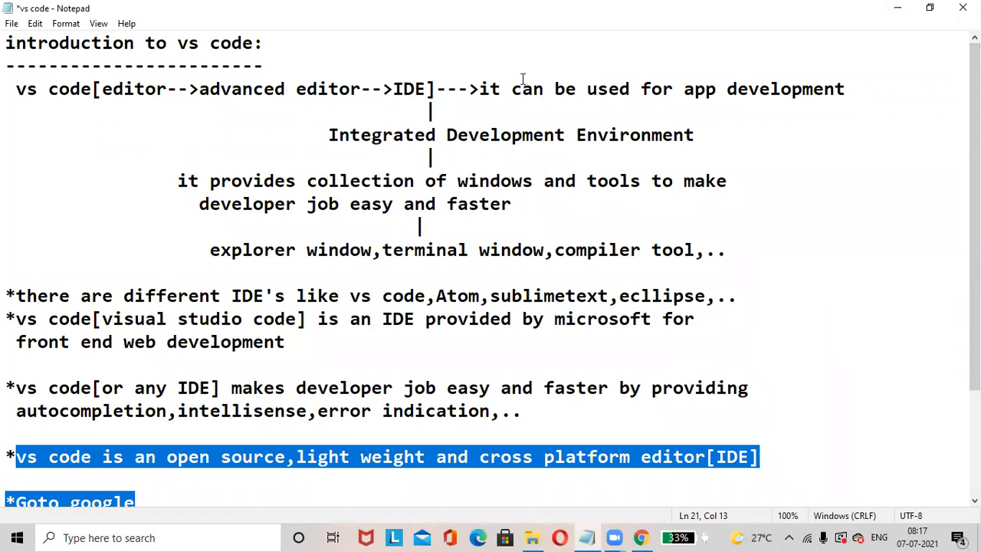
pyautogui.moveTo(7, 43); pyautogui.dragTo(182, 89)
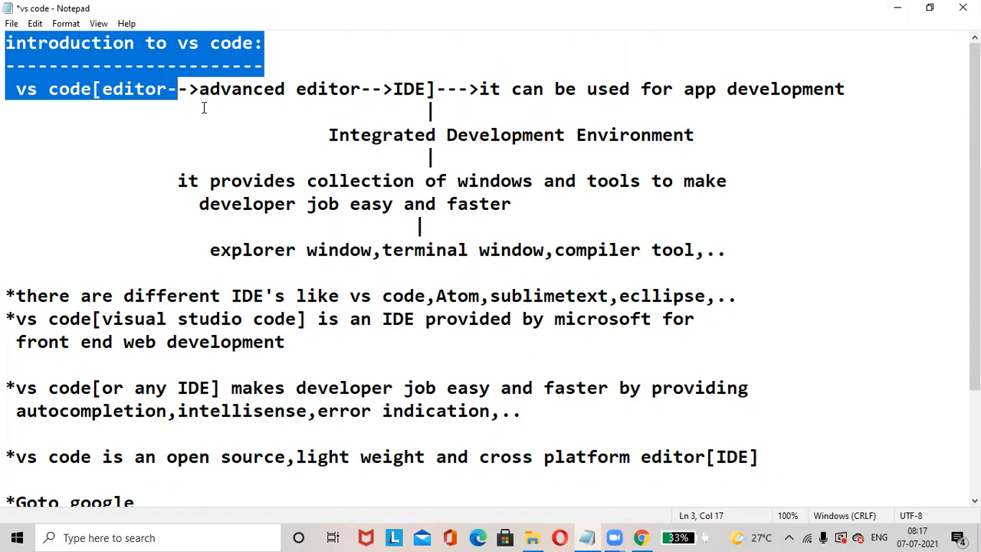
pyautogui.click(204, 108)
pyautogui.moveTo(14, 90); pyautogui.dragTo(8, 273)
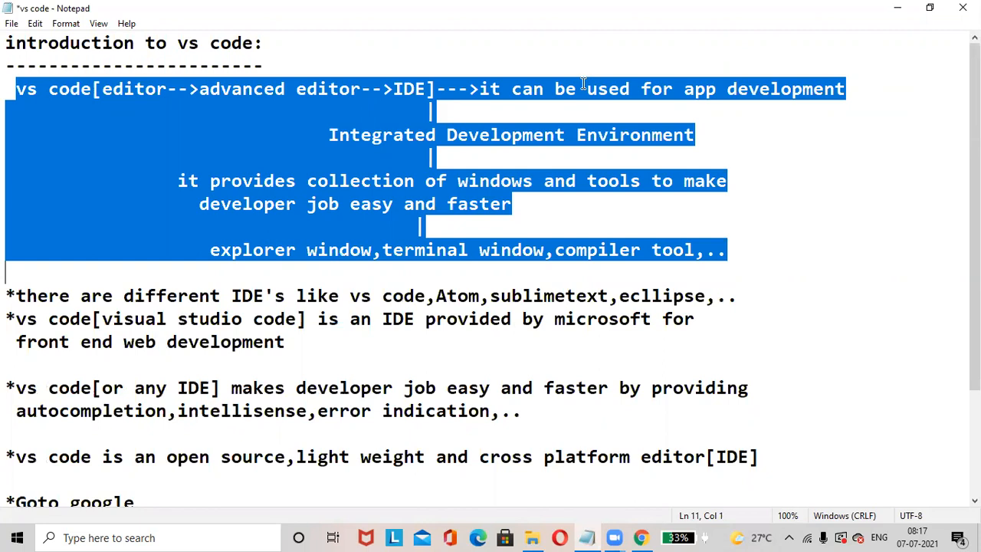
pyautogui.click(883, 229)
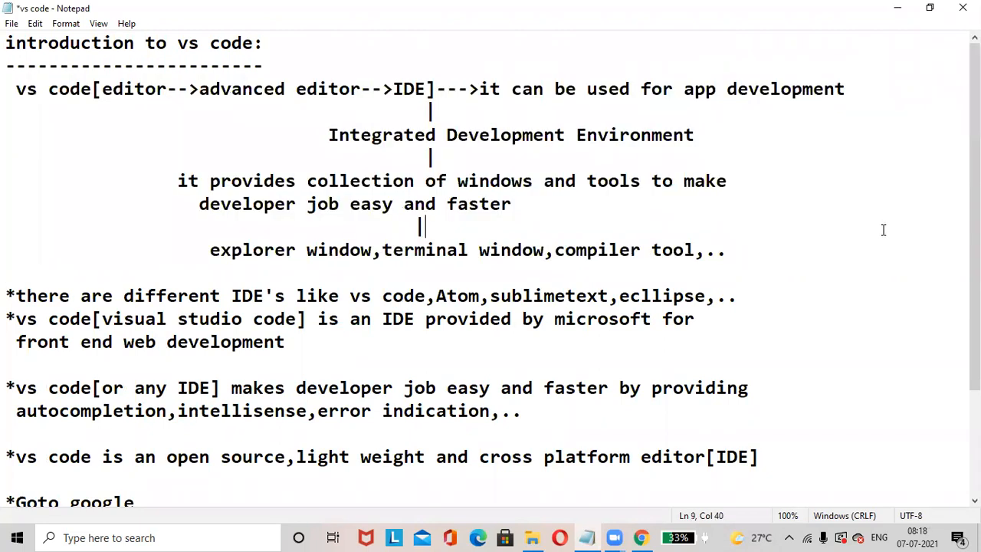
pyautogui.moveTo(207, 247); pyautogui.dragTo(687, 257)
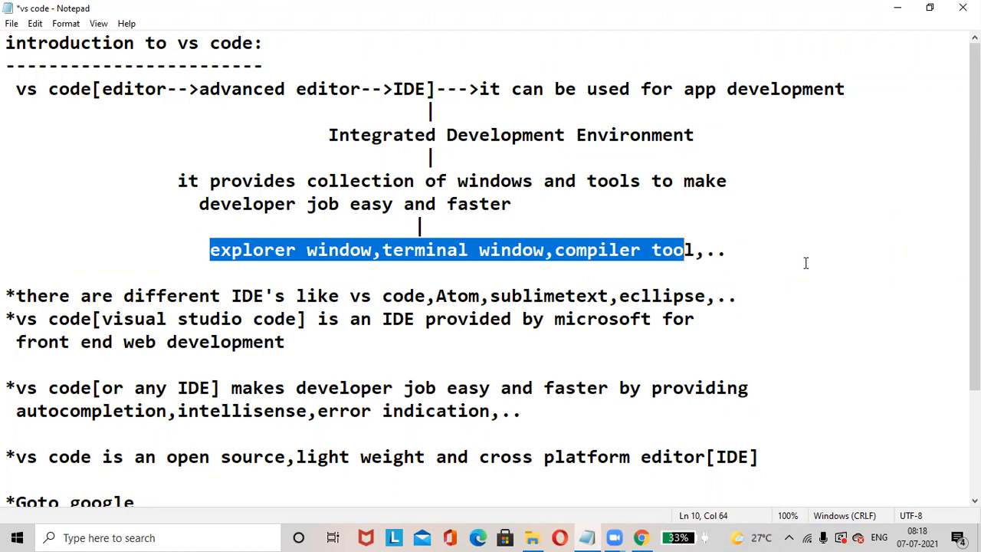
pyautogui.click(806, 263)
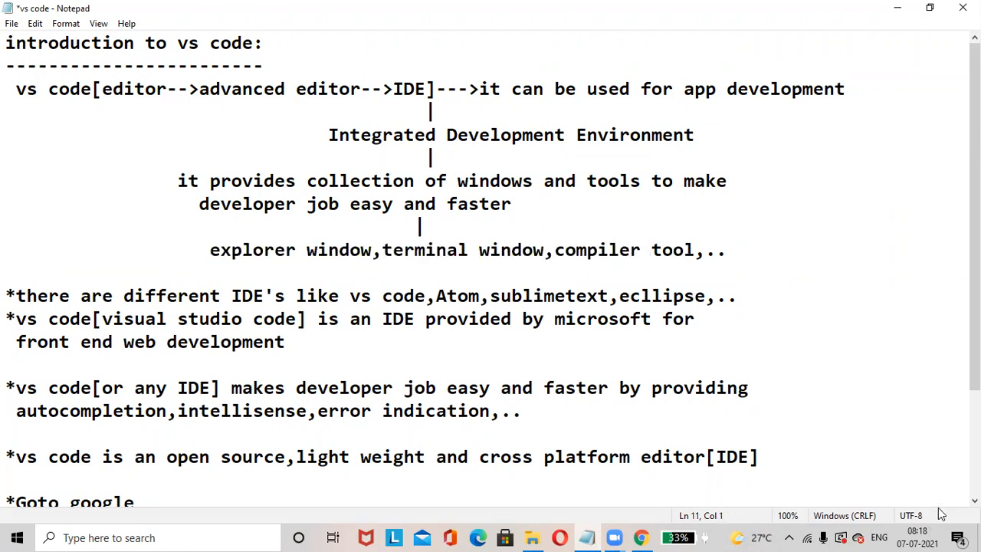
# Review the notes on different IDEs, VS Code's coding aids and its open source, light weight, cross platform nature
pyautogui.scroll(-2, 493, 272)
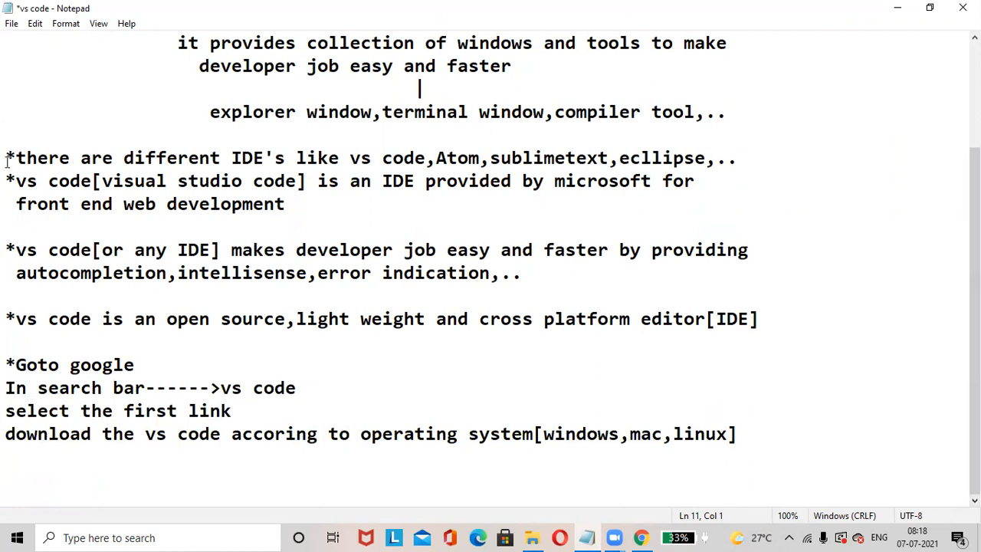
pyautogui.moveTo(6, 156); pyautogui.dragTo(373, 317)
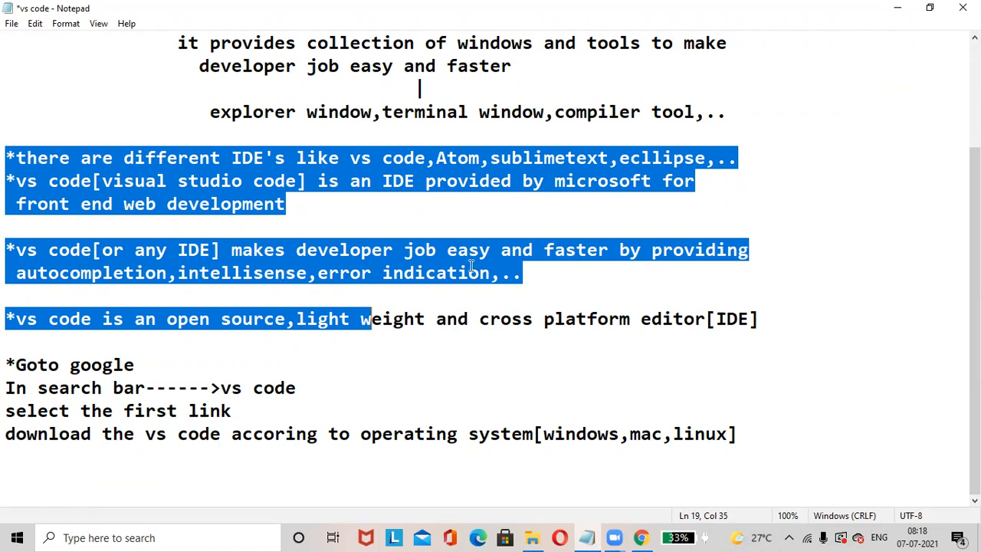
pyautogui.click(553, 276)
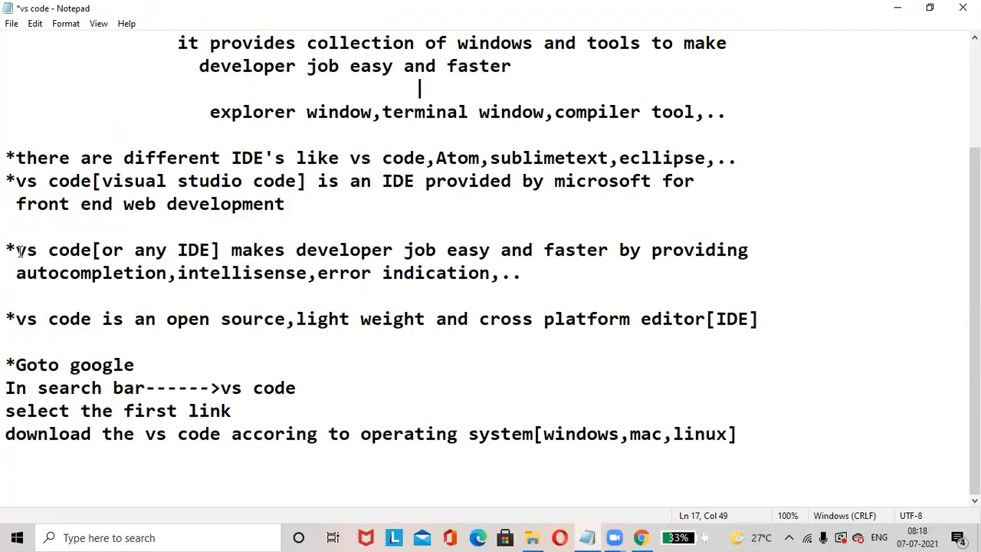
pyautogui.moveTo(17, 251); pyautogui.dragTo(504, 280)
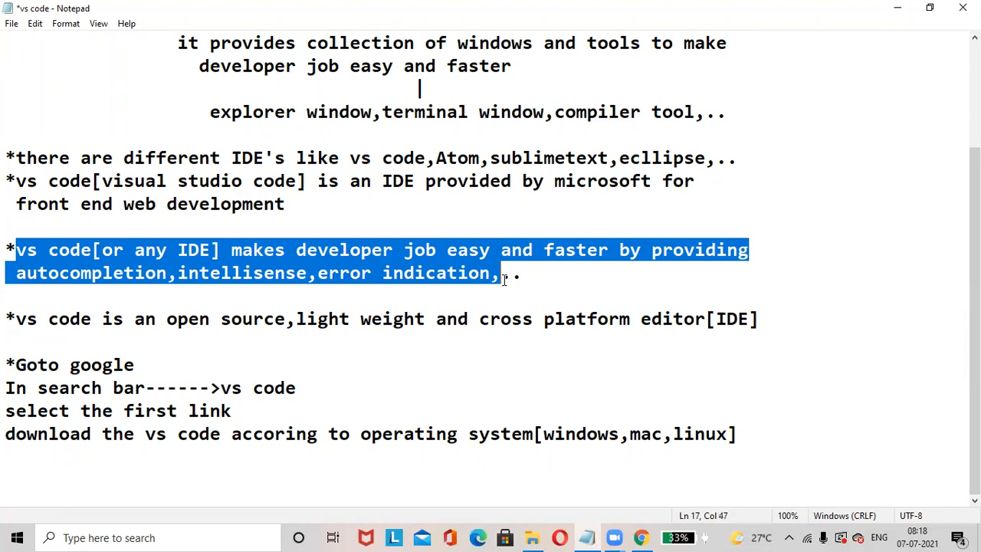
pyautogui.click(553, 279)
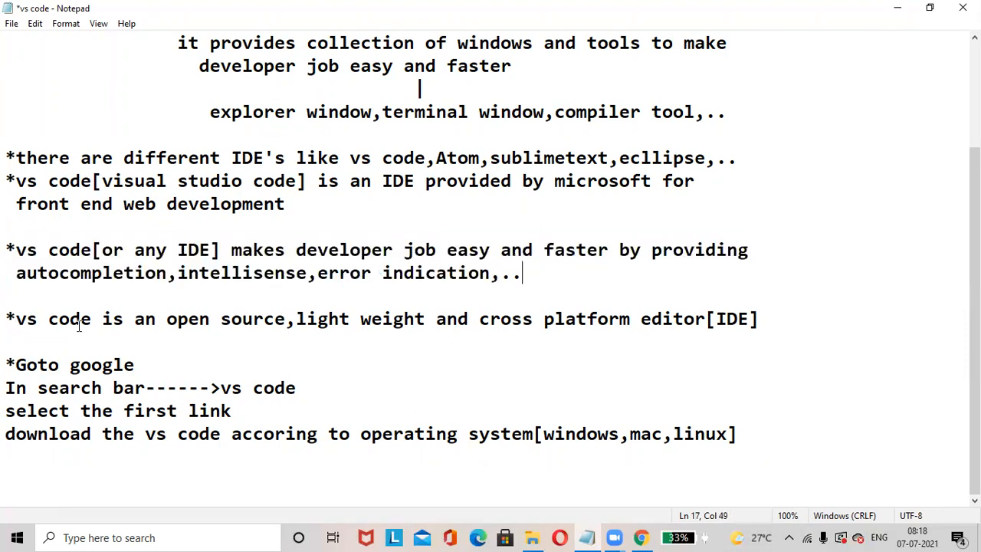
pyautogui.moveTo(15, 317); pyautogui.dragTo(680, 363)
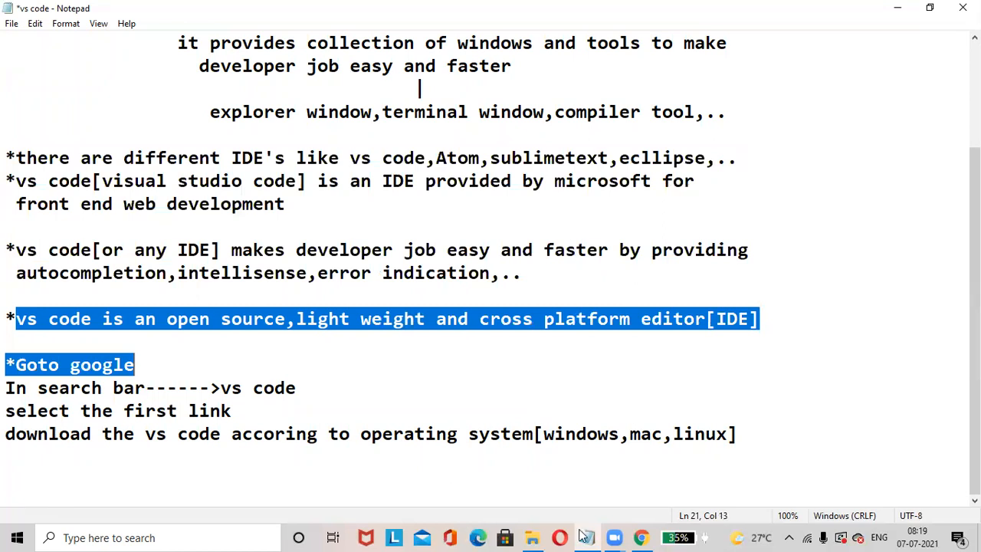
# Switch to Chrome and search Google for "vs code"
pyautogui.click(642, 537)
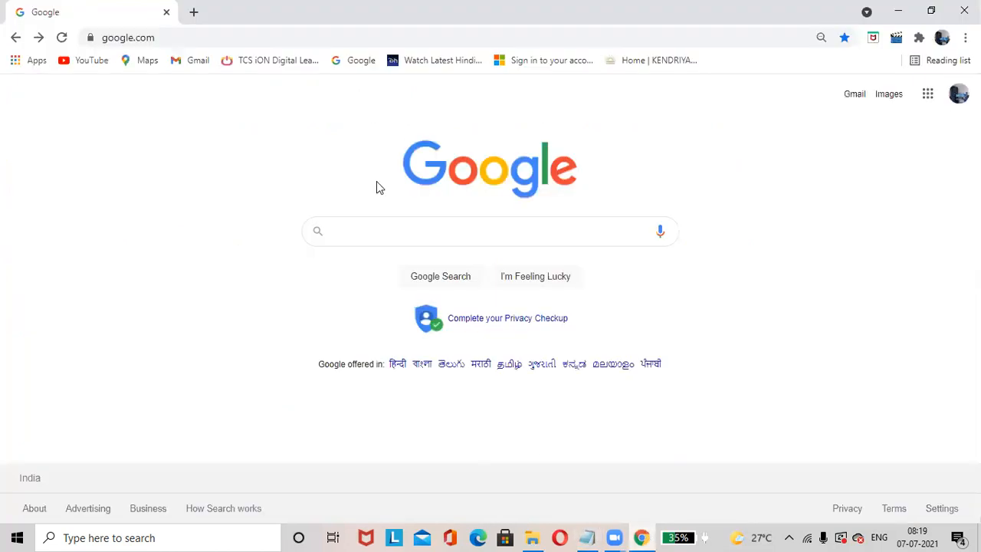
pyautogui.click(360, 237)
pyautogui.write('vs')
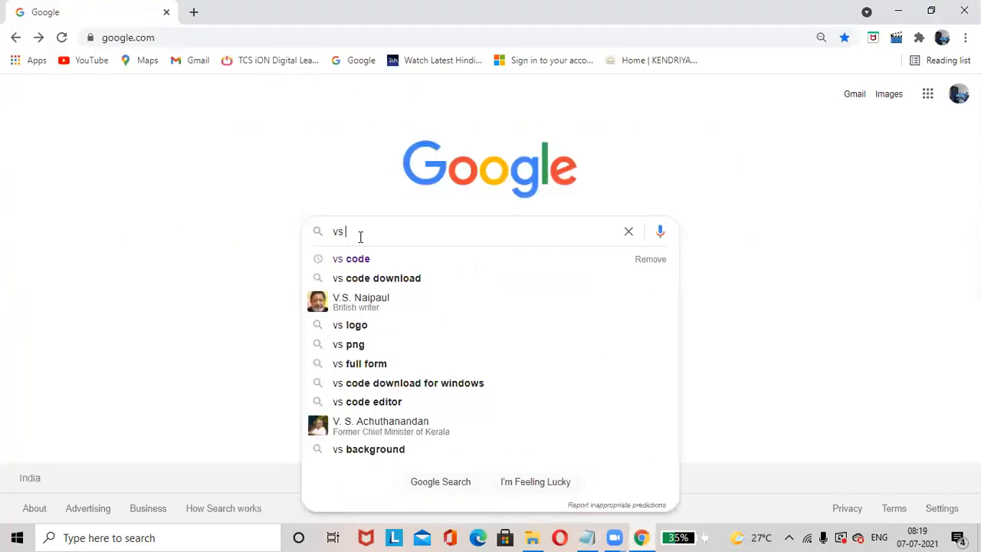
pyautogui.write(' code')
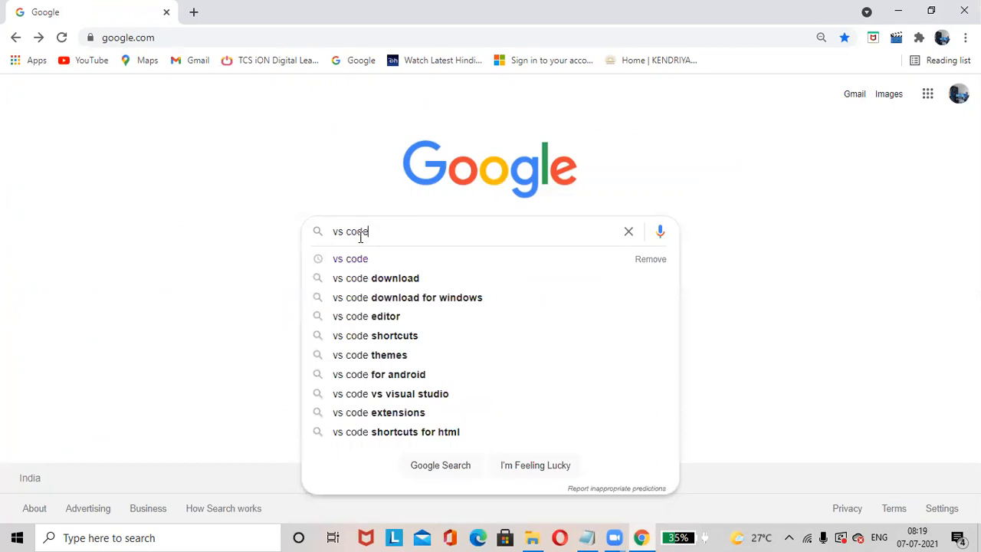
pyautogui.press('Return')
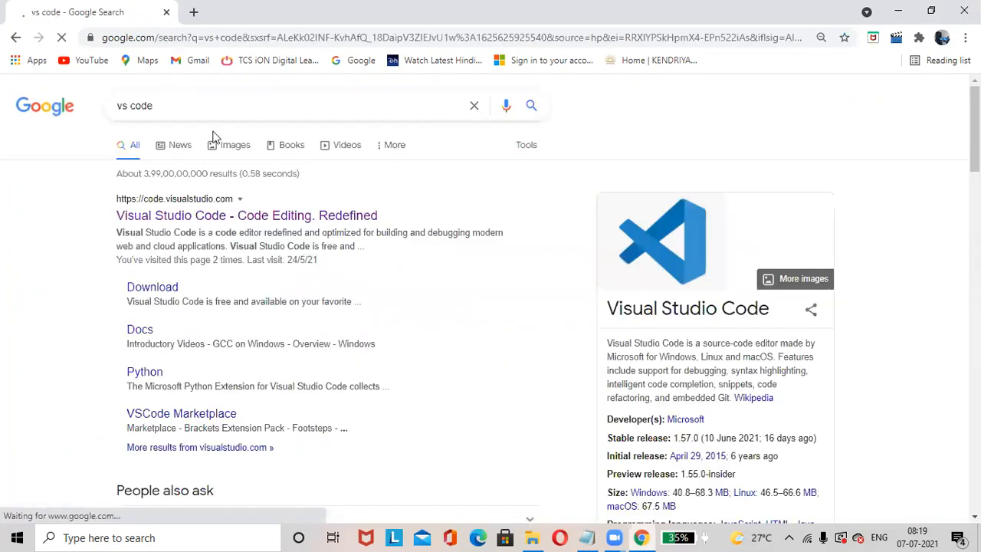
# Open the official Visual Studio Code website, check the platform options and download the stable Windows build
pyautogui.click(226, 216)
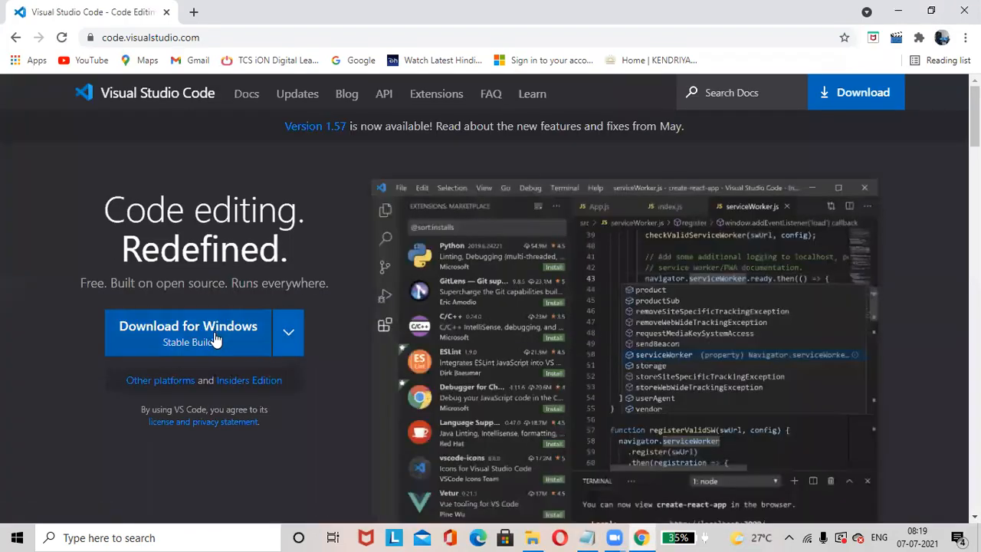
pyautogui.click(289, 336)
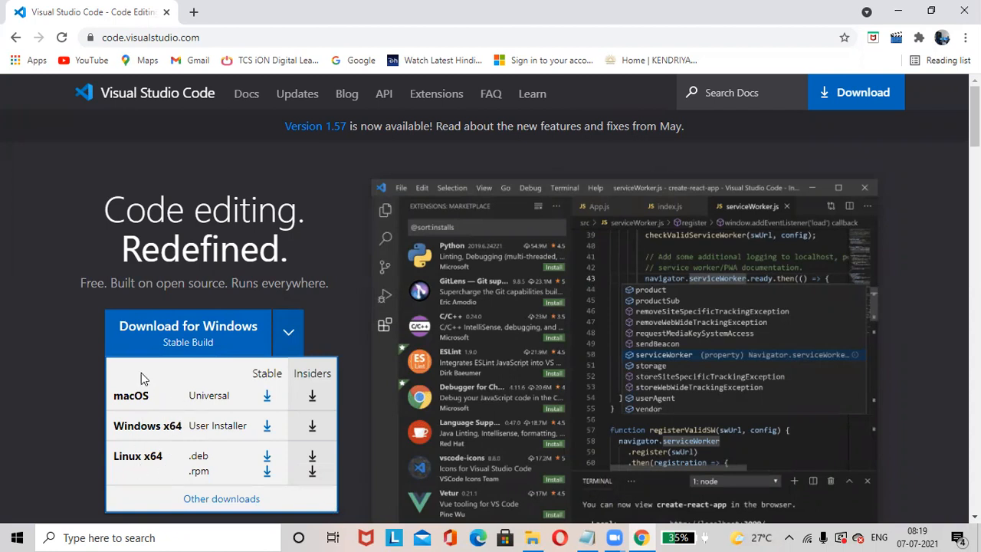
pyautogui.click(344, 271)
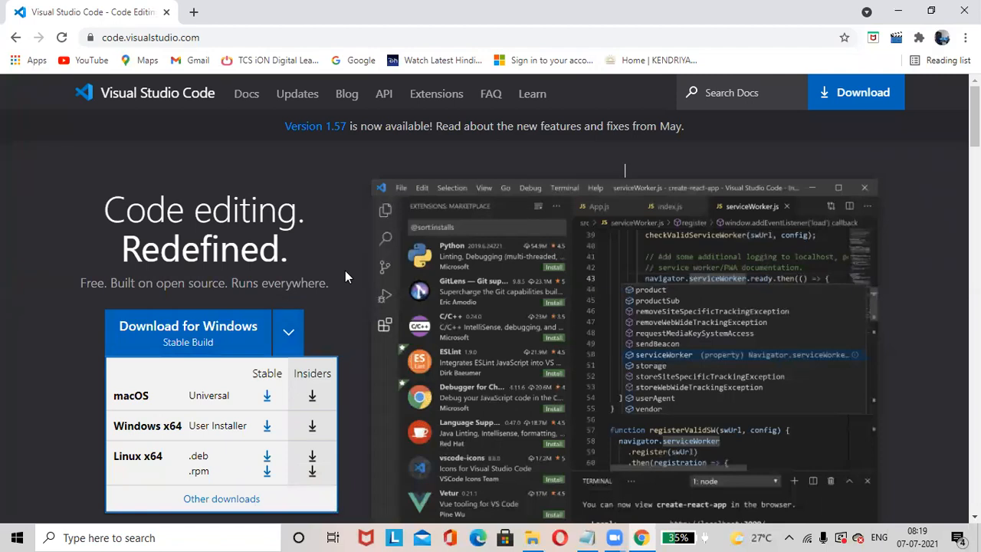
pyautogui.click(193, 335)
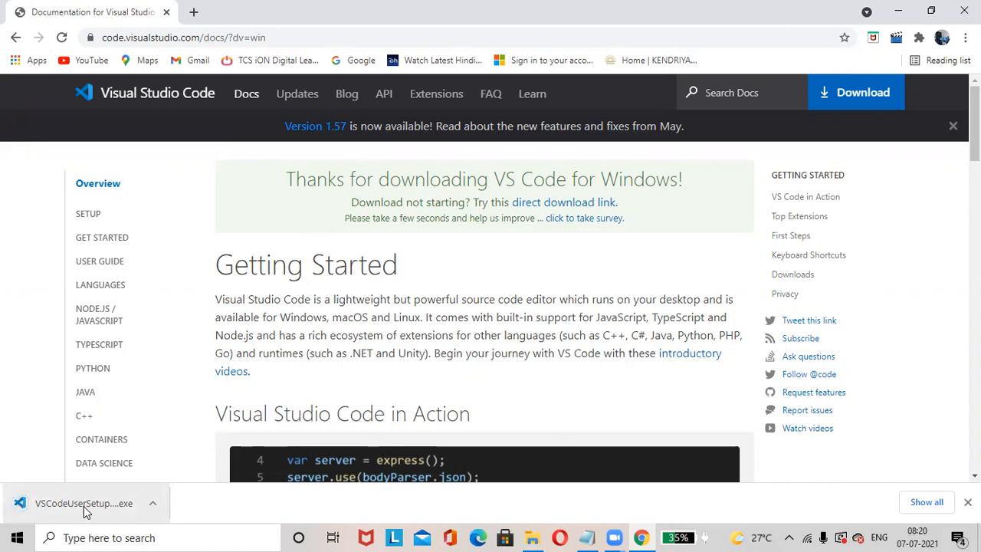
# Run the downloaded VSCodeUserSetup installer and accept its license agreement
pyautogui.click(83, 506)
pyautogui.click(104, 512)
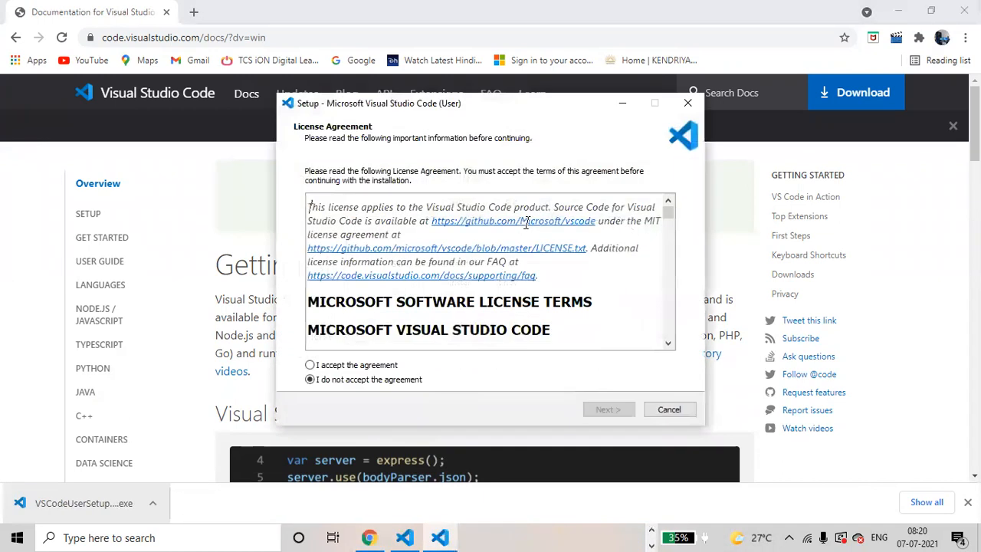
pyautogui.click(311, 365)
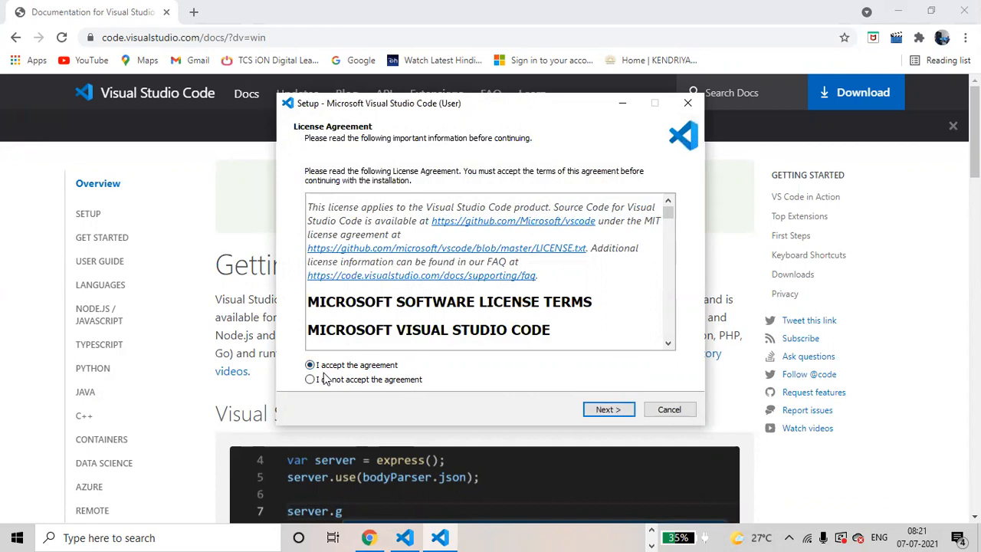
pyautogui.click(605, 410)
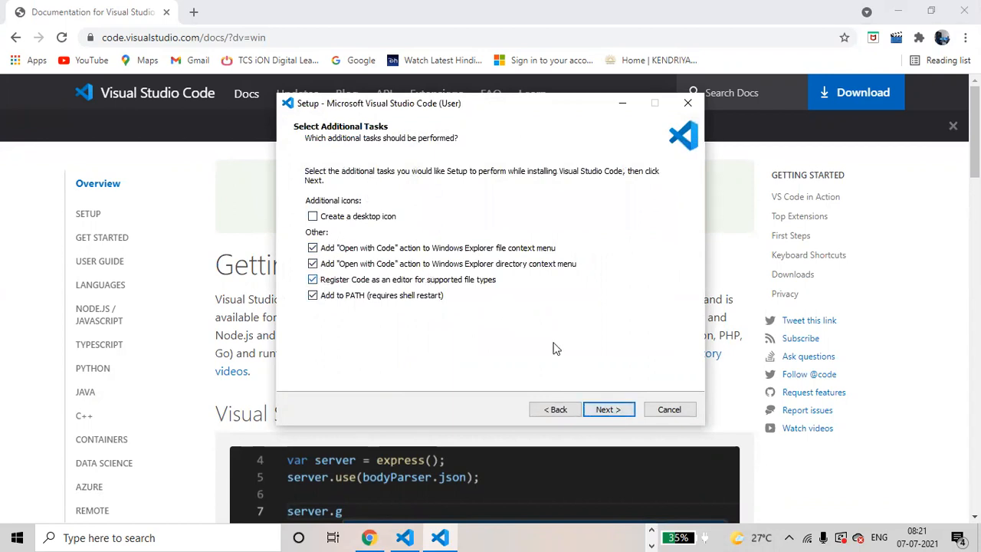
# Install Visual Studio Code with the default additional tasks, then finish setup with launching enabled and dismiss the duplicate setup instance
pyautogui.click(611, 411)
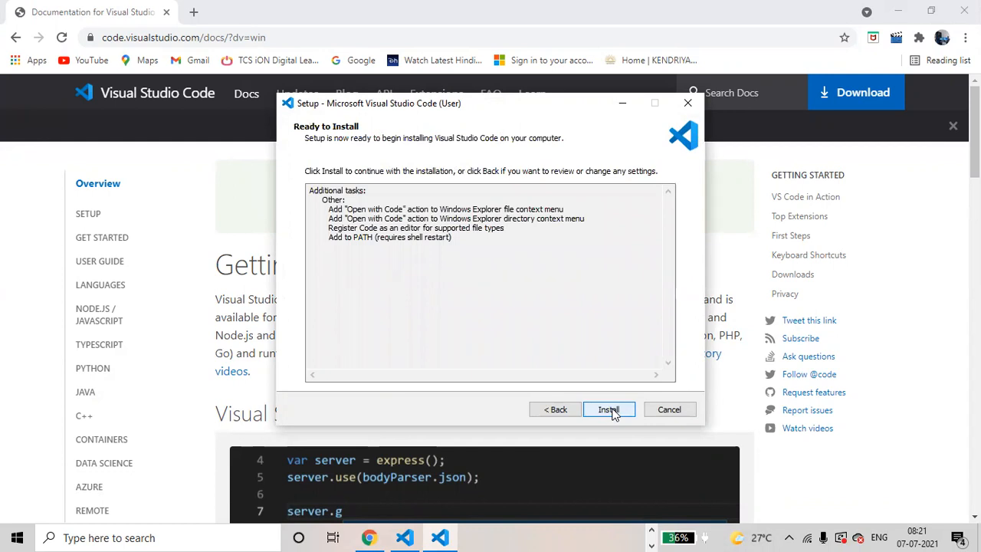
pyautogui.click(609, 410)
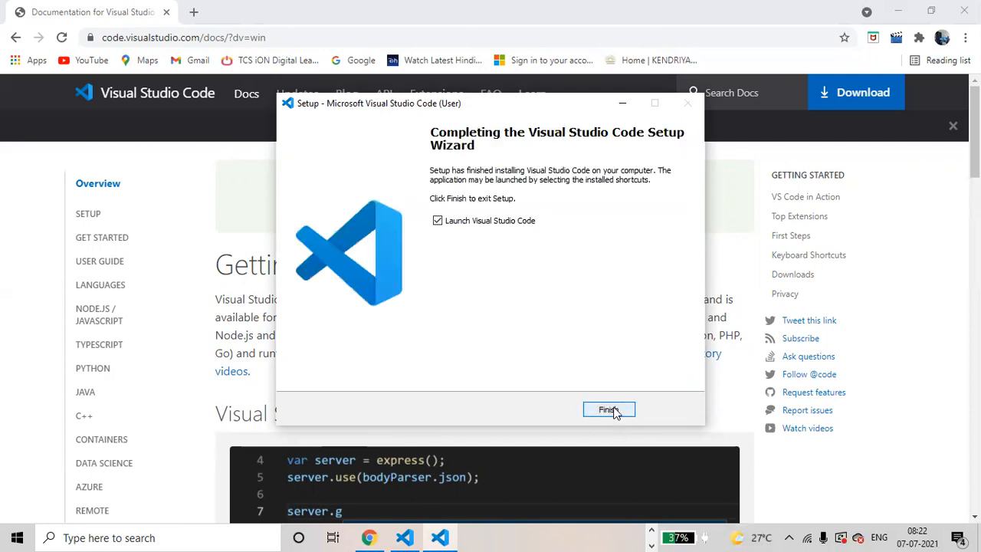
pyautogui.click(609, 410)
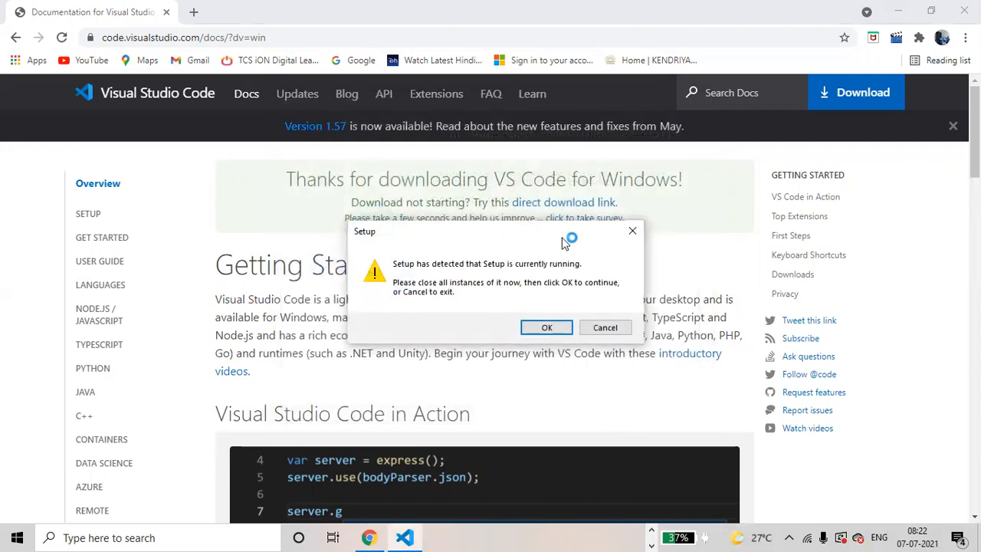
pyautogui.click(633, 231)
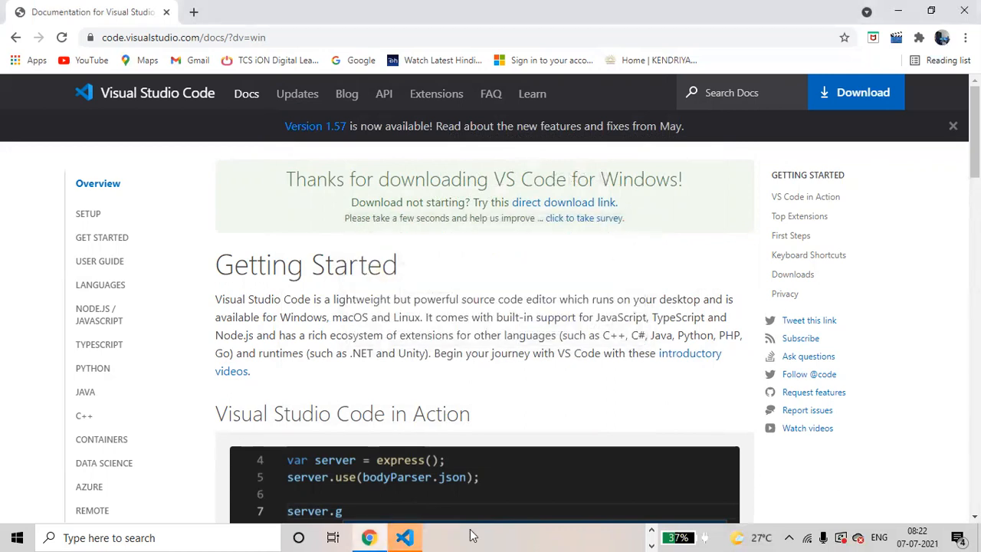
# In Visual Studio Code, close the operators.js, varlet.js, varlet2.js, arr.js and varlet1.js files, then close the program
pyautogui.click(406, 537)
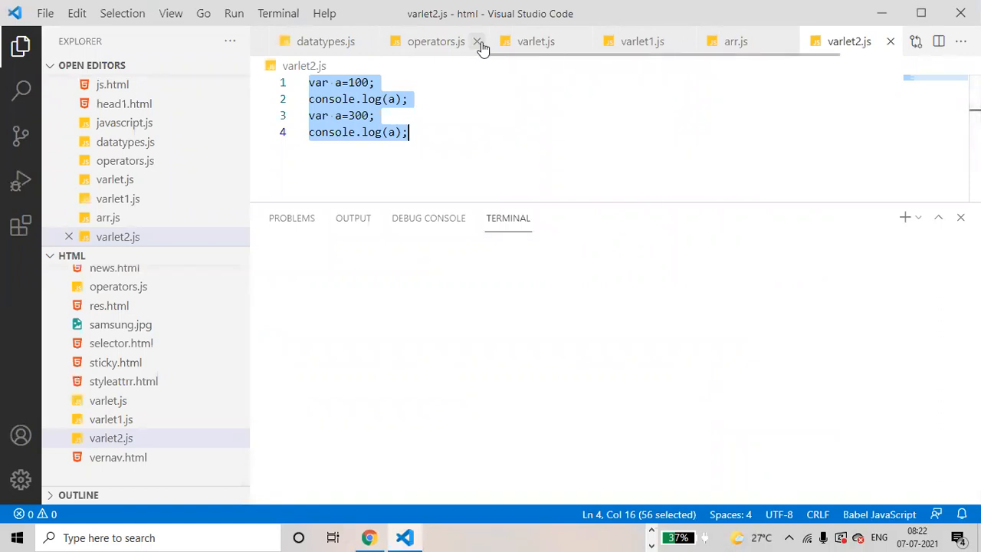
pyautogui.click(476, 43)
pyautogui.click(477, 43)
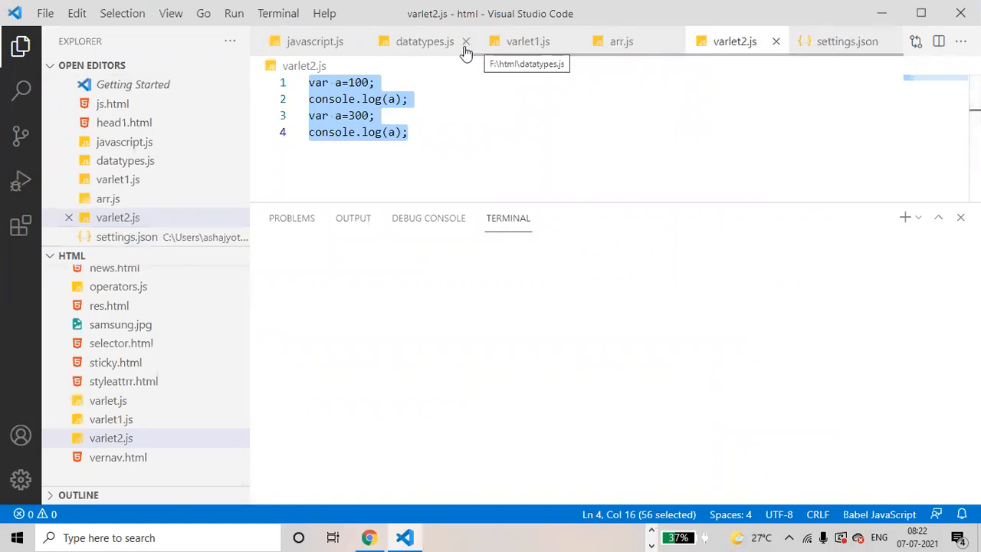
pyautogui.click(777, 41)
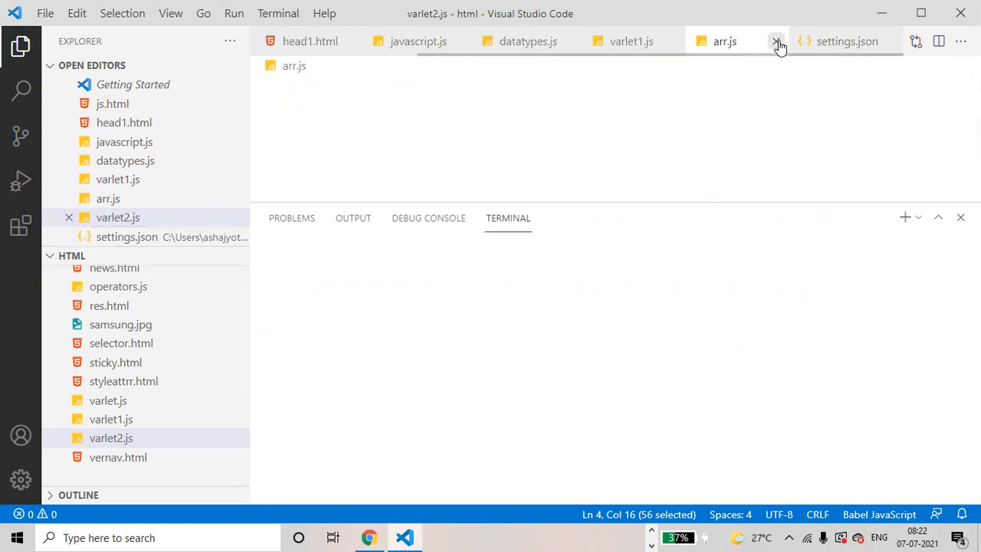
pyautogui.click(776, 41)
pyautogui.doubleClick(776, 41)
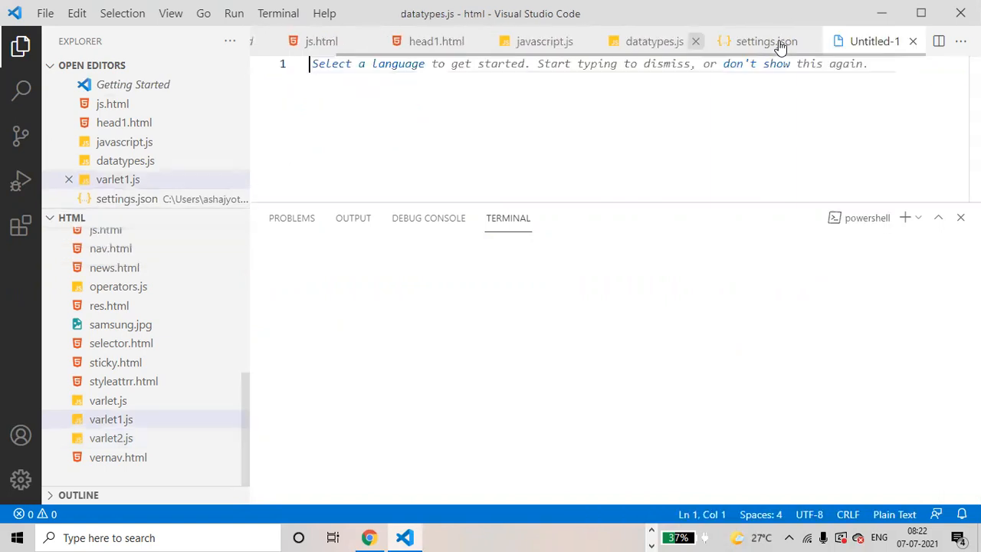
pyautogui.click(775, 43)
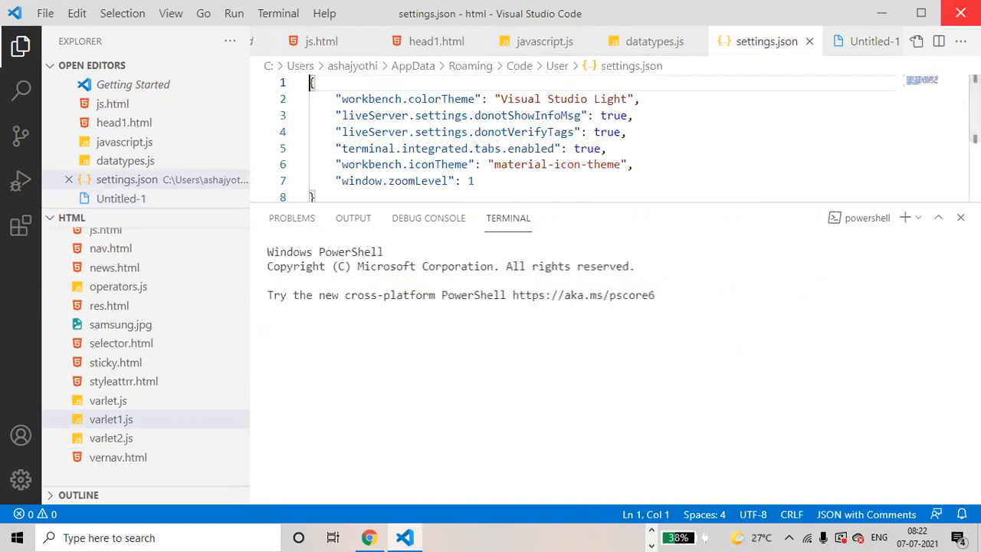
pyautogui.click(960, 13)
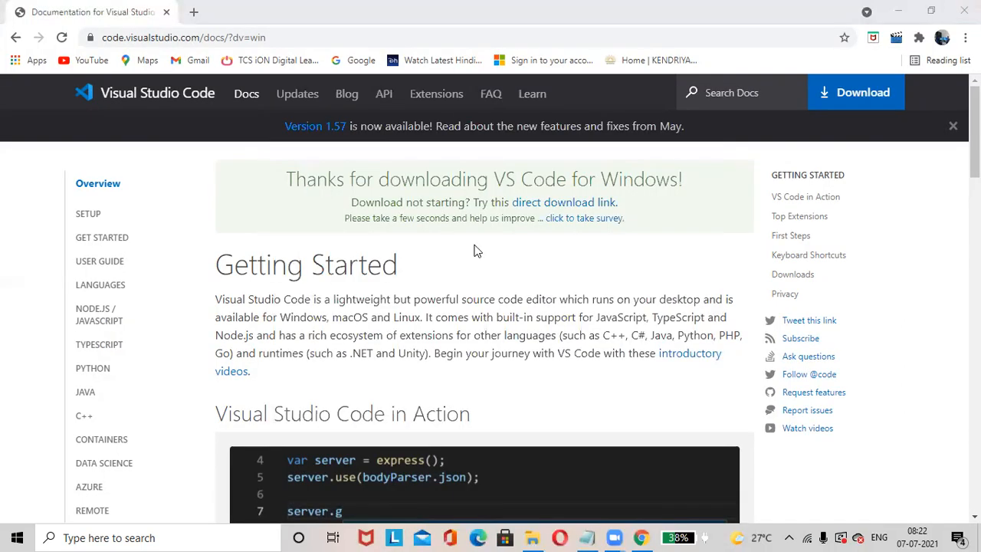
# Open a Command Prompt, switch to the F: drive and create a folder named vscode
pyautogui.click(98, 536)
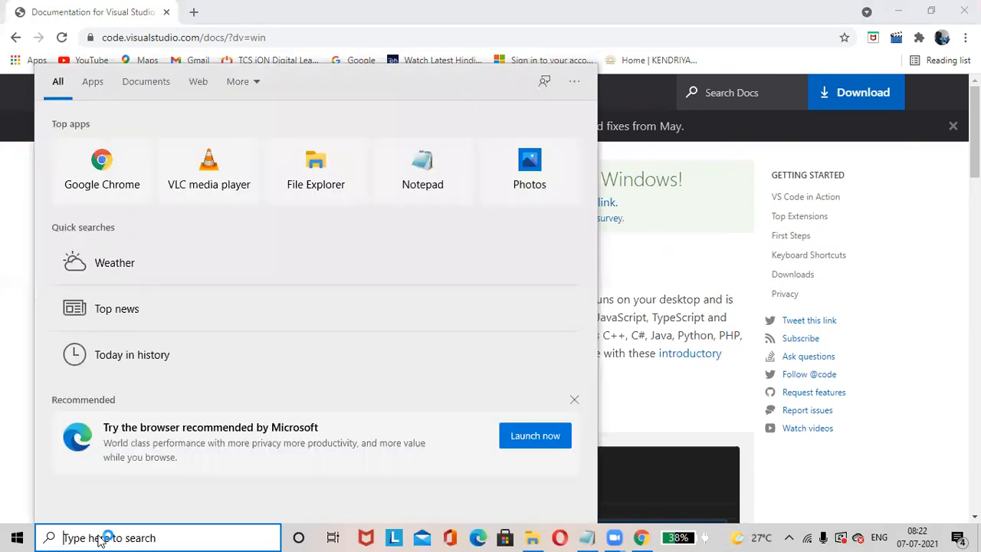
pyautogui.write('cmd')
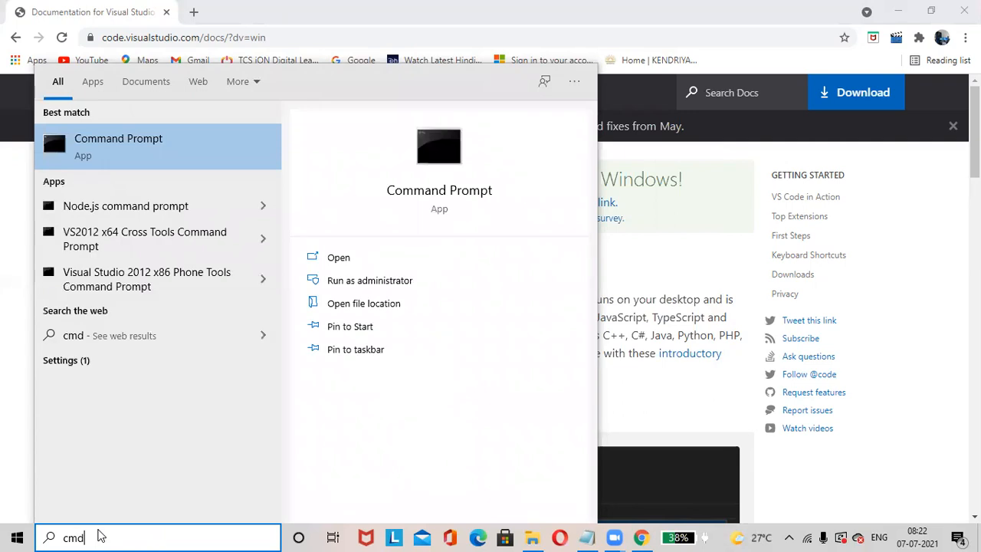
pyautogui.press('Return')
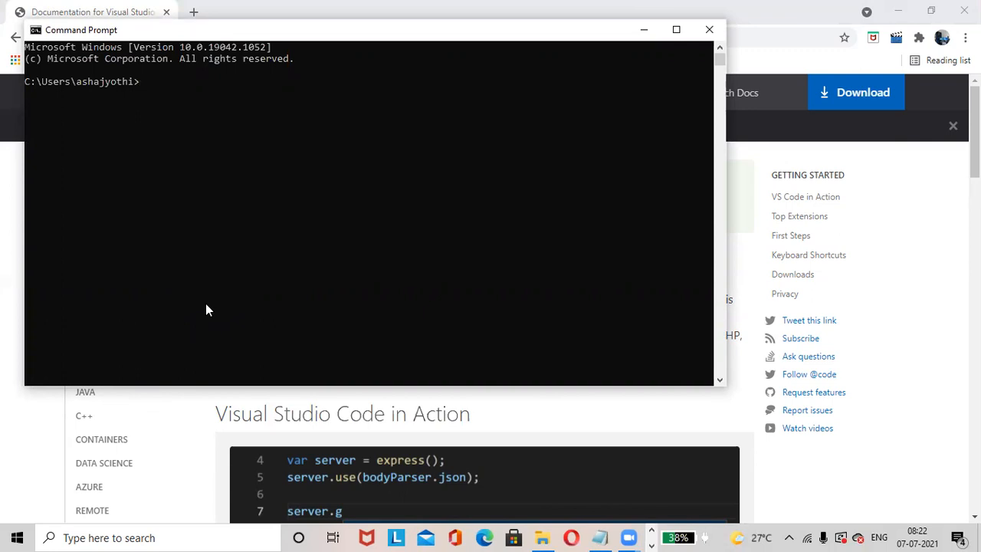
pyautogui.write('F:')
pyautogui.press('Return')
pyautogui.write('md vscode')
pyautogui.press('Return')
# Change into the vscode folder and open it in Visual Studio Code from the command line
pyautogui.write('cd vscode')
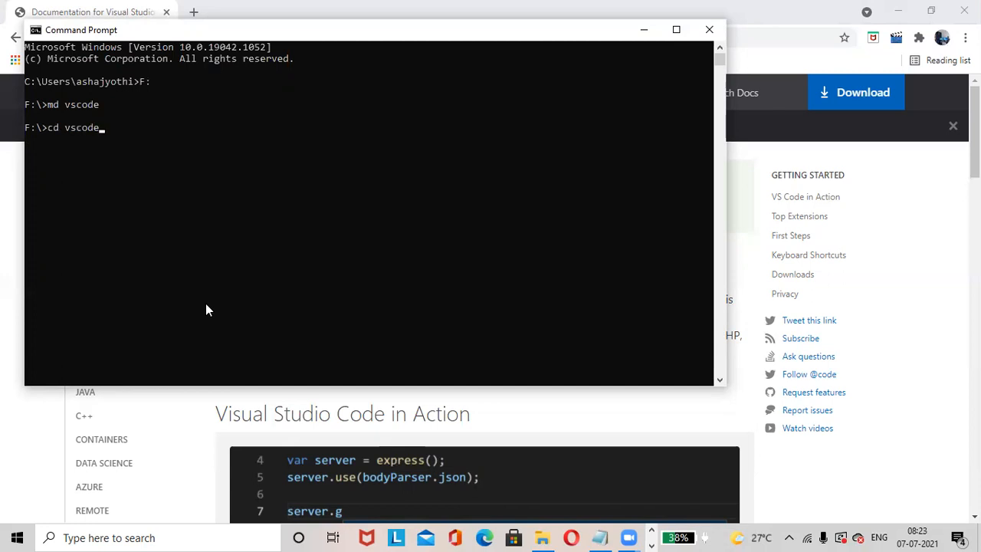
pyautogui.press('Return')
pyautogui.write('code')
pyautogui.press('Return')
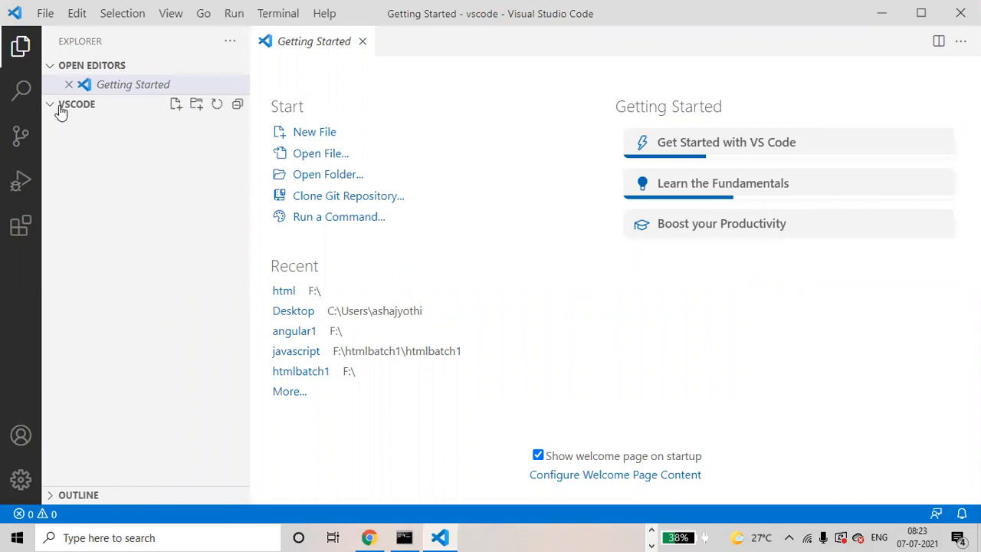
pyautogui.click(175, 105)
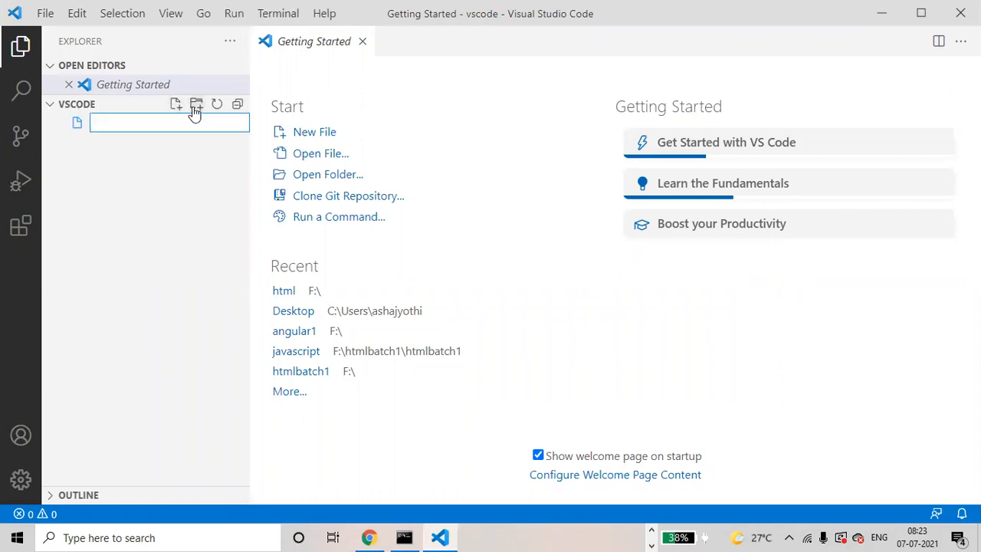
pyautogui.click(197, 105)
pyautogui.press('Escape')
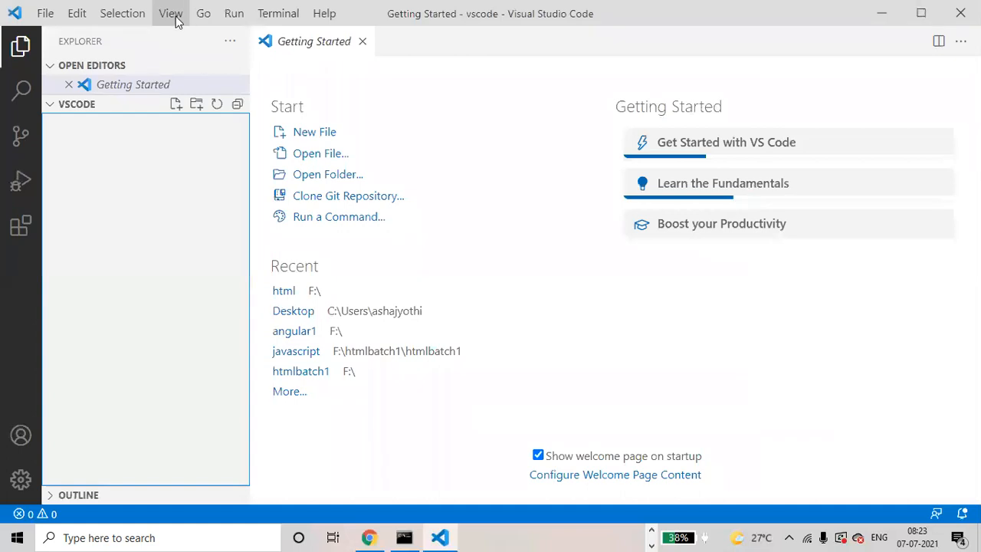
# Show the integrated terminal and add a Command Prompt session alongside PowerShell
pyautogui.click(173, 15)
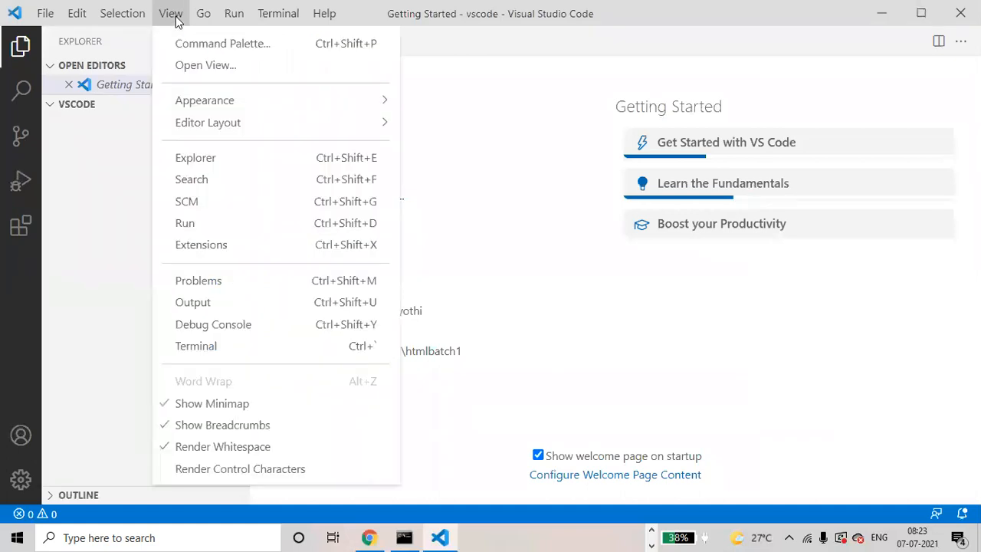
pyautogui.click(263, 349)
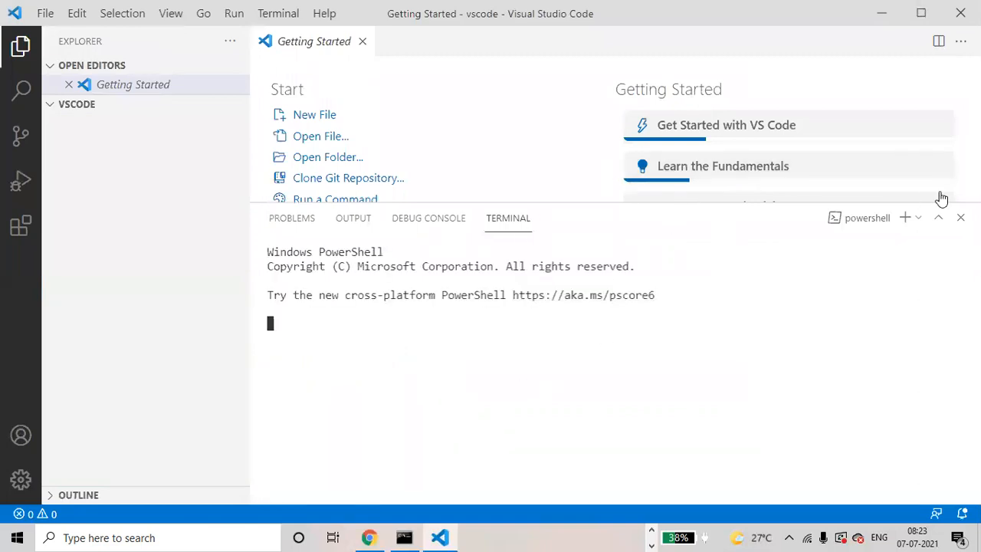
pyautogui.click(919, 219)
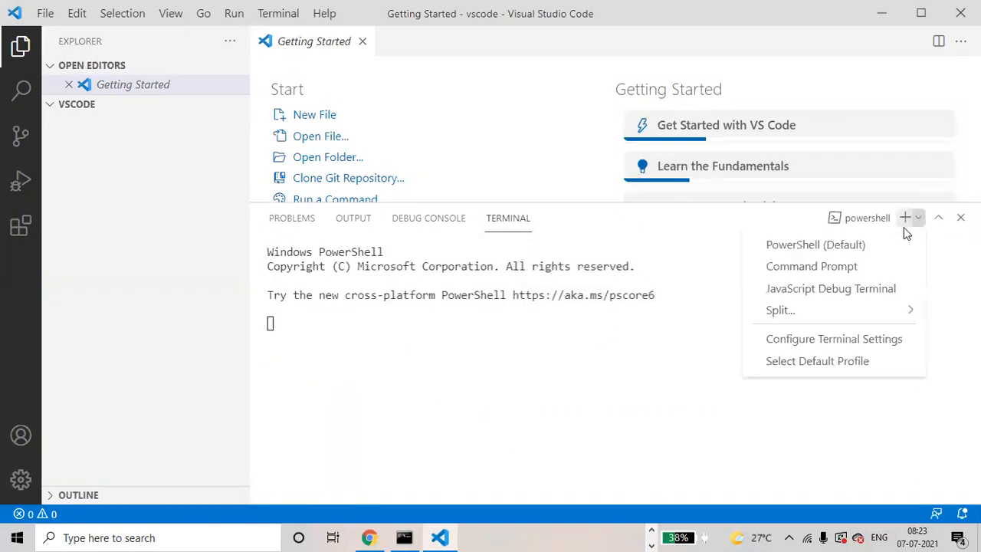
pyautogui.click(878, 269)
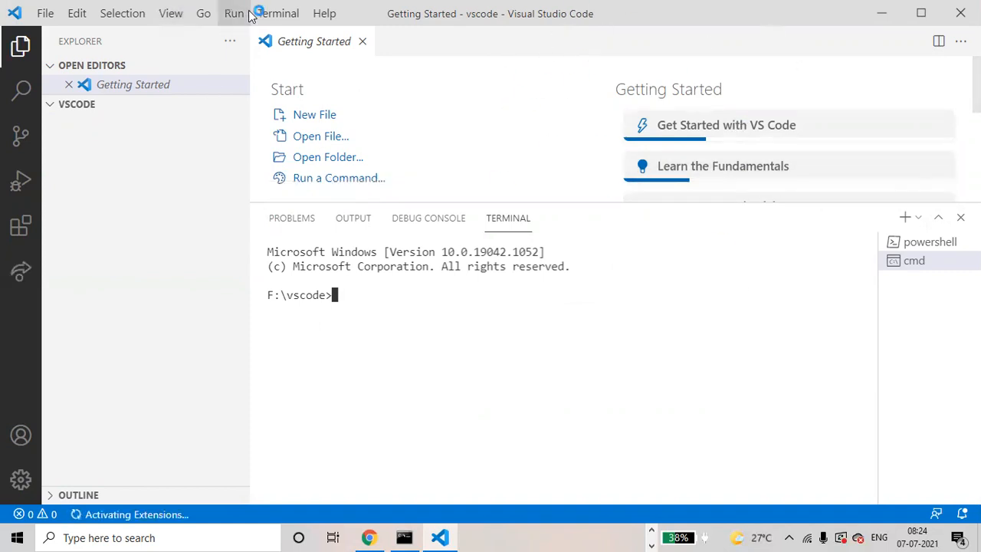
# Create a file named index.html in the vscode folder and shrink the terminal area to enlarge the editor
pyautogui.moveTo(103, 105)
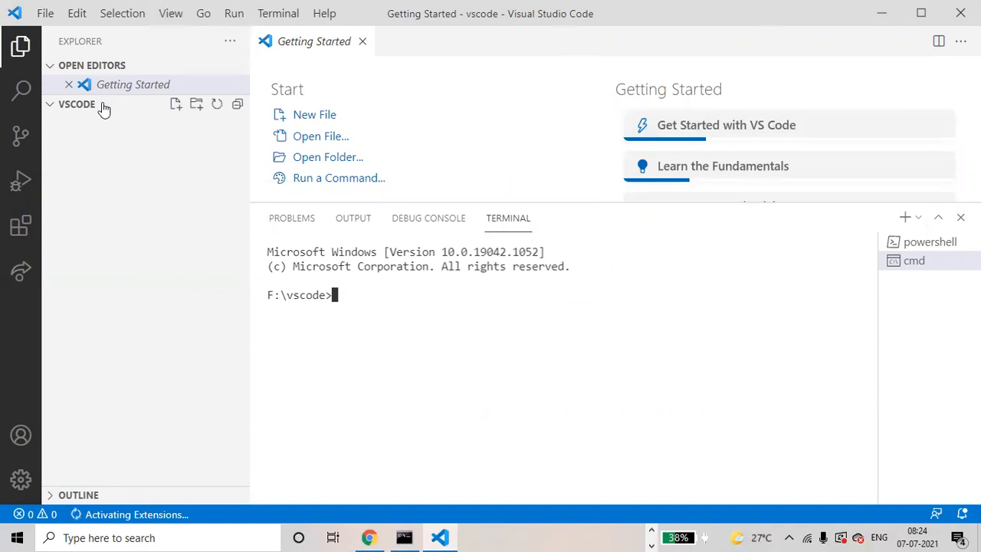
pyautogui.click(175, 107)
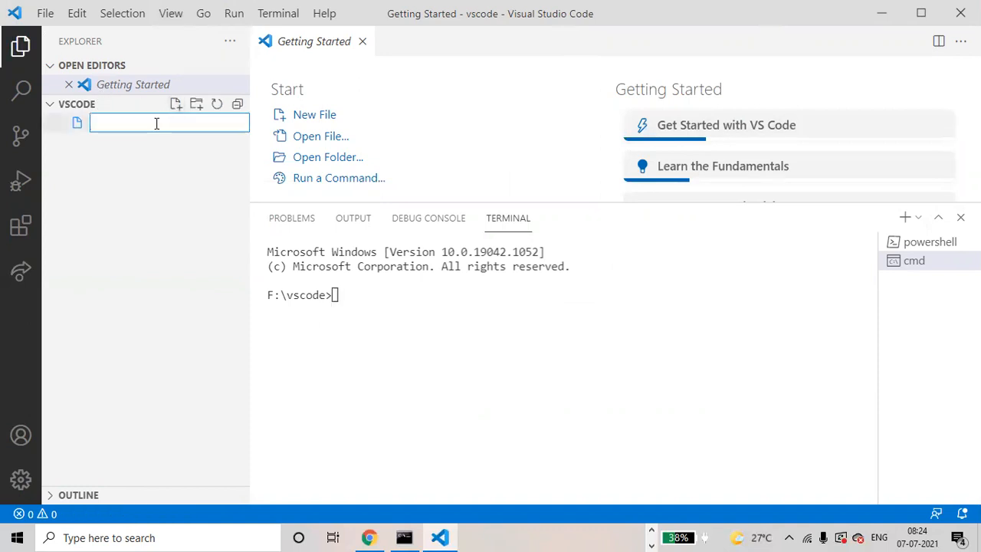
pyautogui.write('index.html')
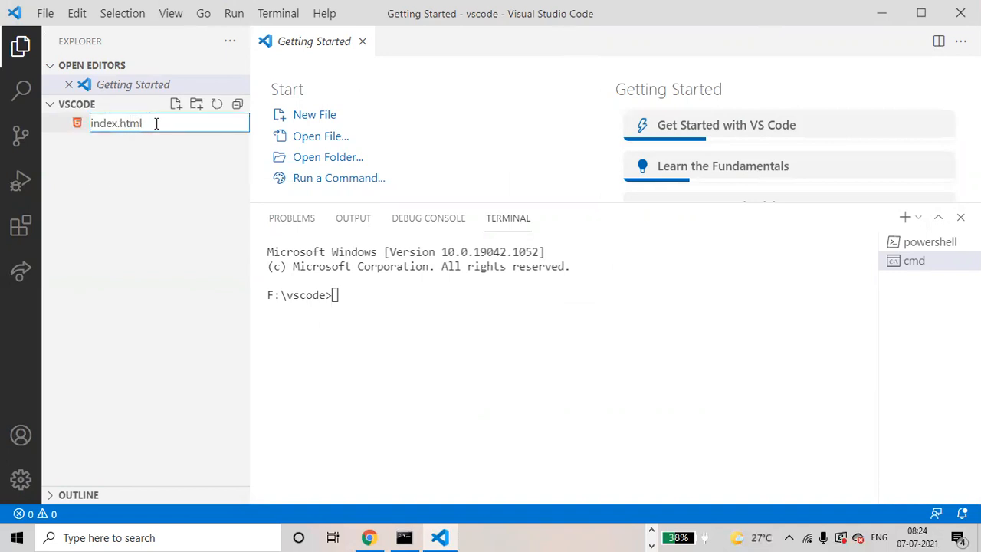
pyautogui.press('Return')
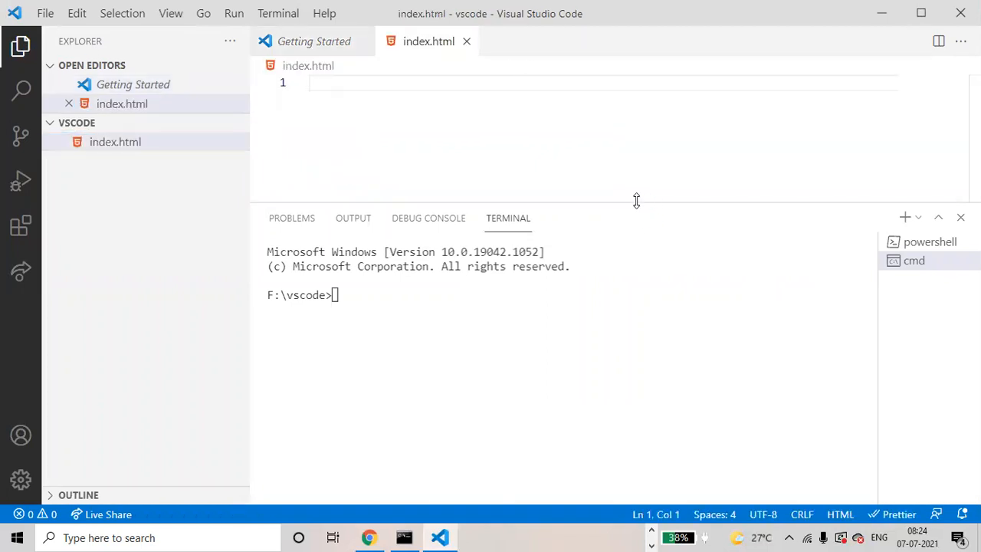
pyautogui.moveTo(636, 201); pyautogui.dragTo(640, 381)
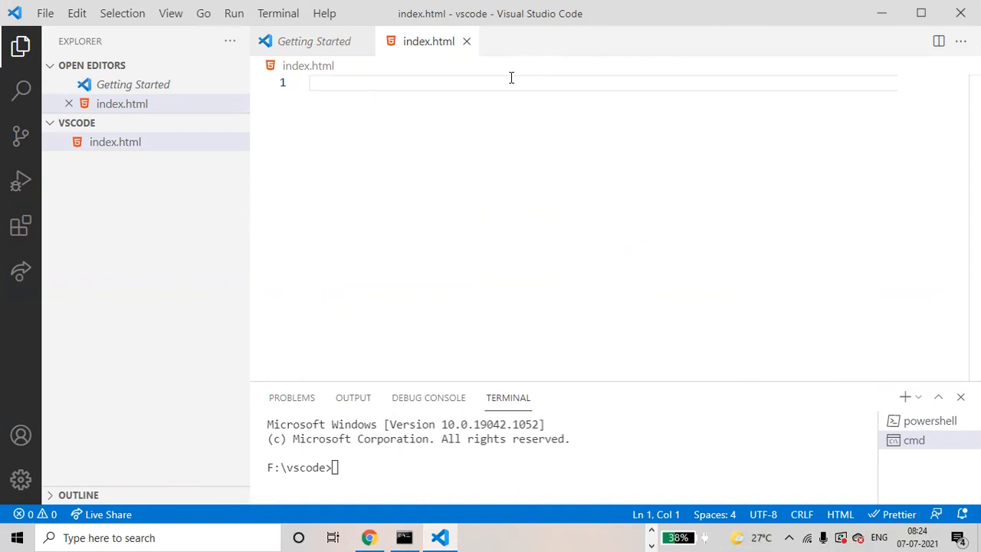
# Insert the HTML5 boilerplate into index.html with the html:5 Emmet abbreviation
pyautogui.write('html')
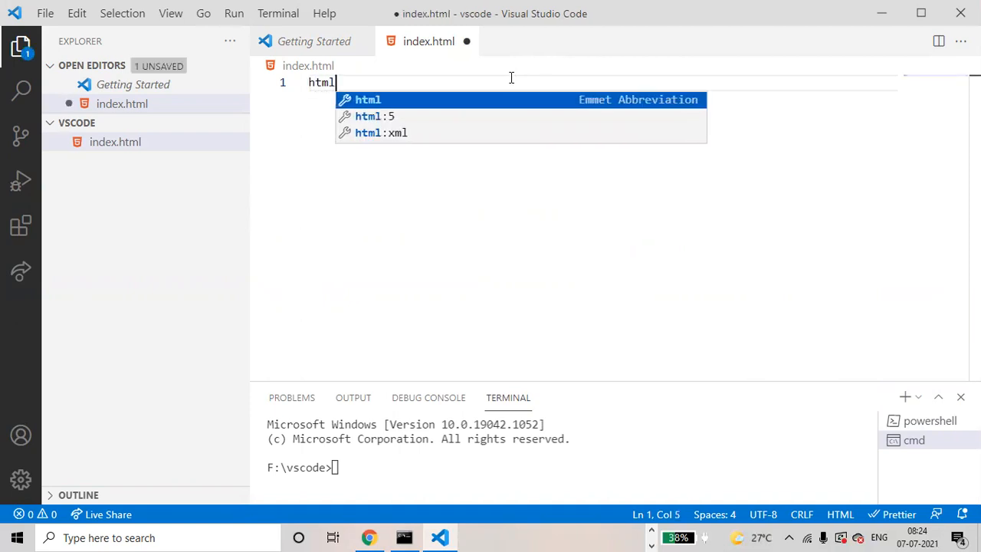
pyautogui.click(499, 117)
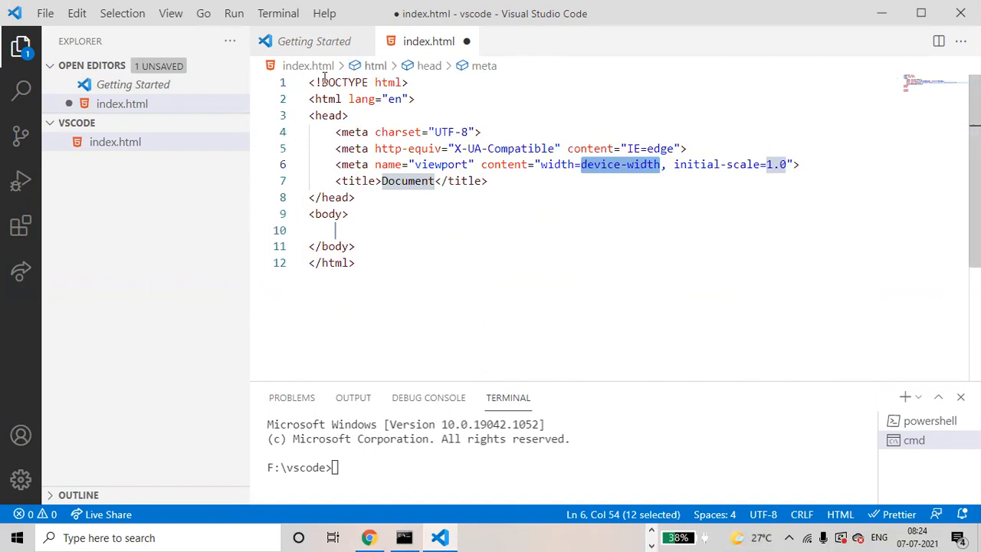
pyautogui.moveTo(310, 82); pyautogui.dragTo(383, 263)
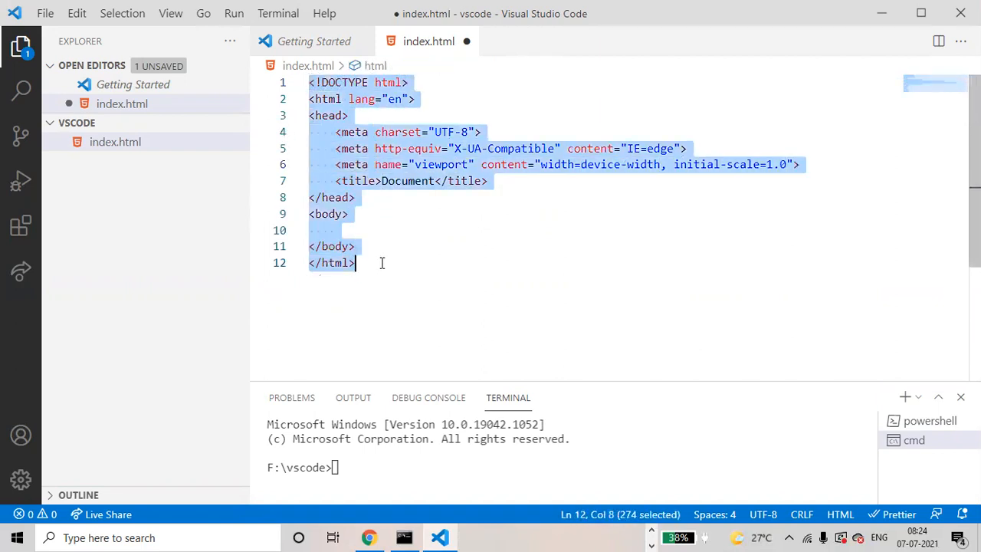
pyautogui.click(462, 74)
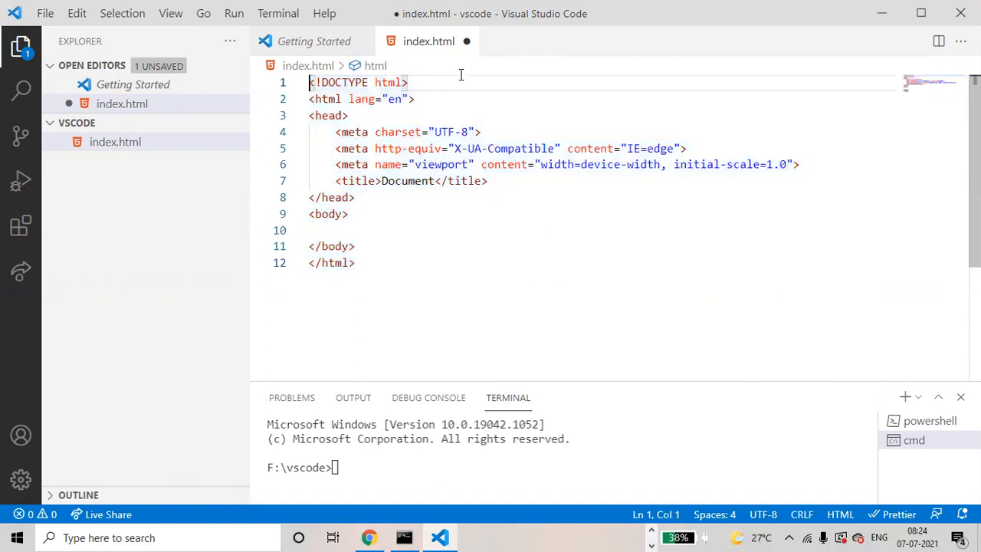
# Delete the placeholder text Document from the title element on line 7
pyautogui.click(437, 181)
pyautogui.press('BackSpace')
pyautogui.press('BackSpace')
pyautogui.press('BackSpace')
pyautogui.press('BackSpace')
pyautogui.press('BackSpace')
pyautogui.press('BackSpace')
pyautogui.press('BackSpace')
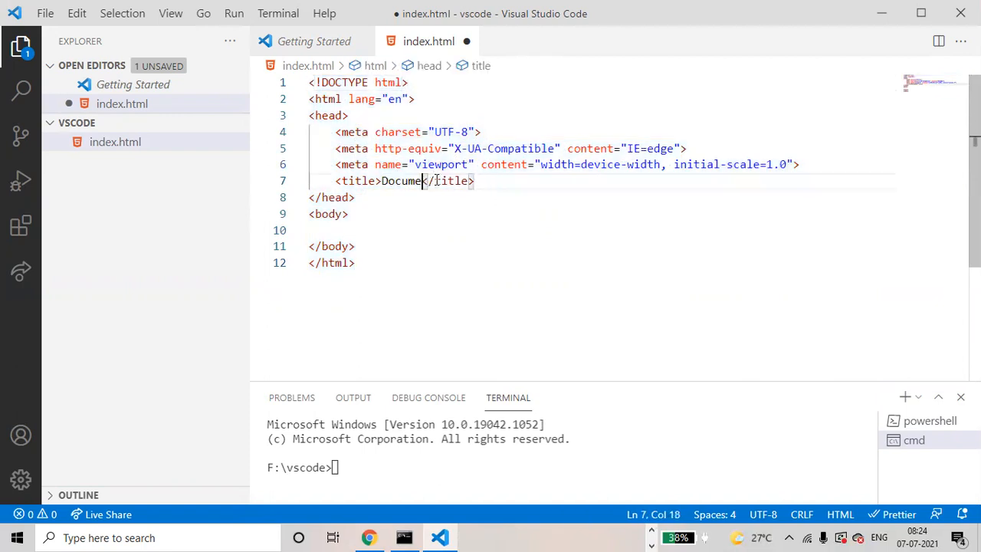
pyautogui.press('BackSpace')
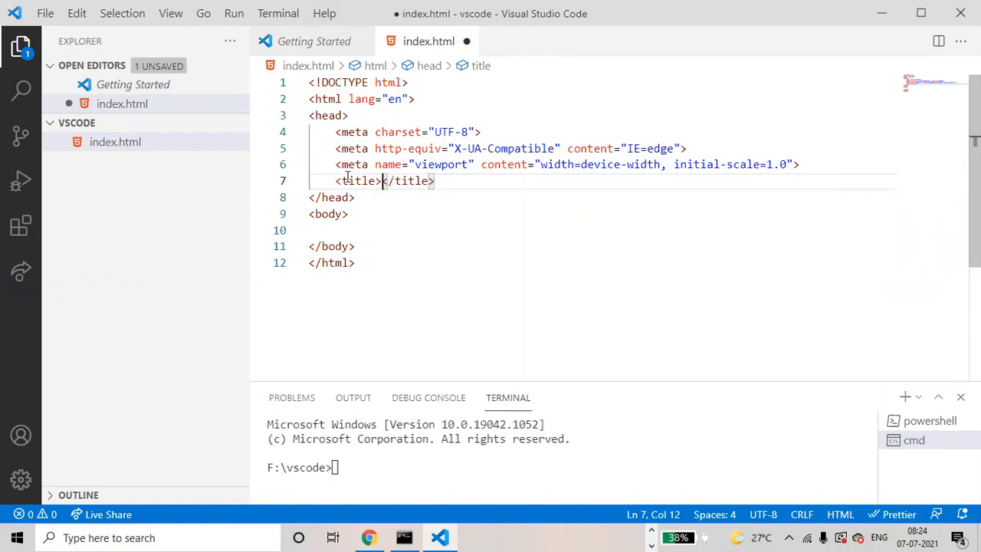
# Search the extension marketplace for "live server" and open the details of the Live Server extension
pyautogui.click(21, 227)
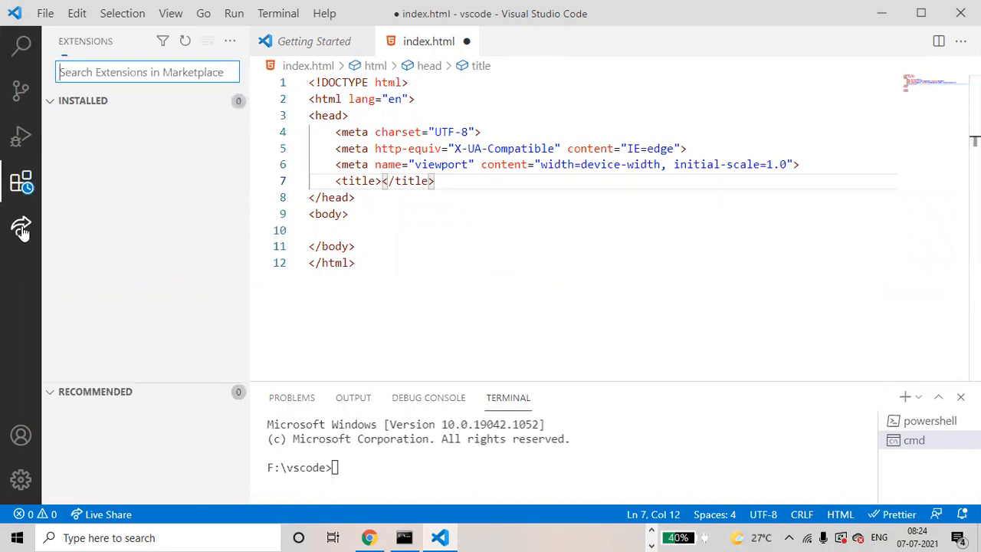
pyautogui.write('live')
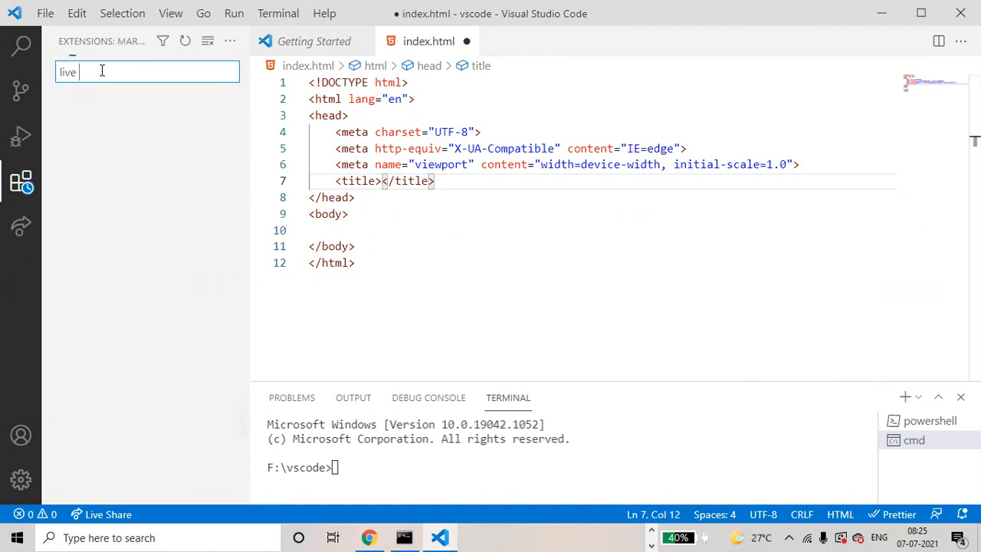
pyautogui.write(' s')
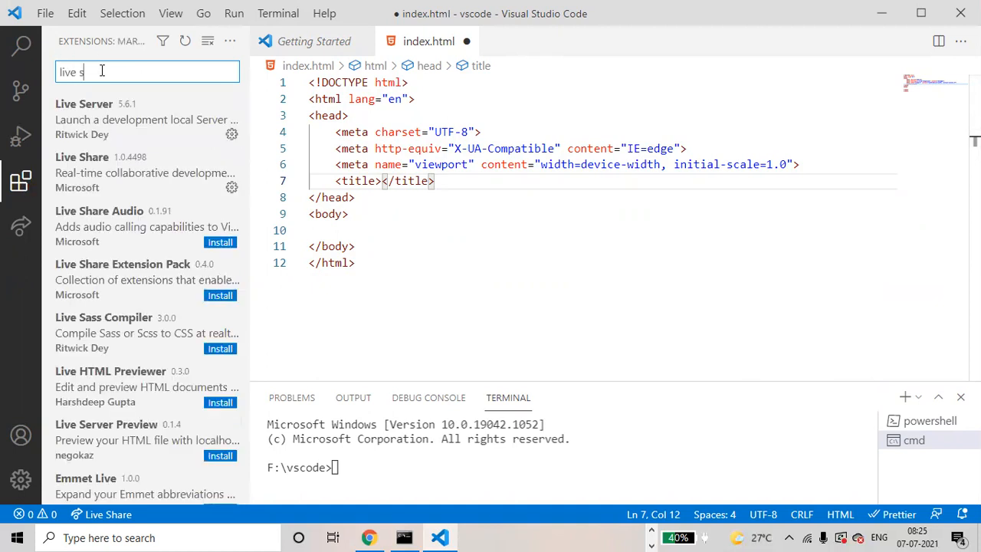
pyautogui.write('erver')
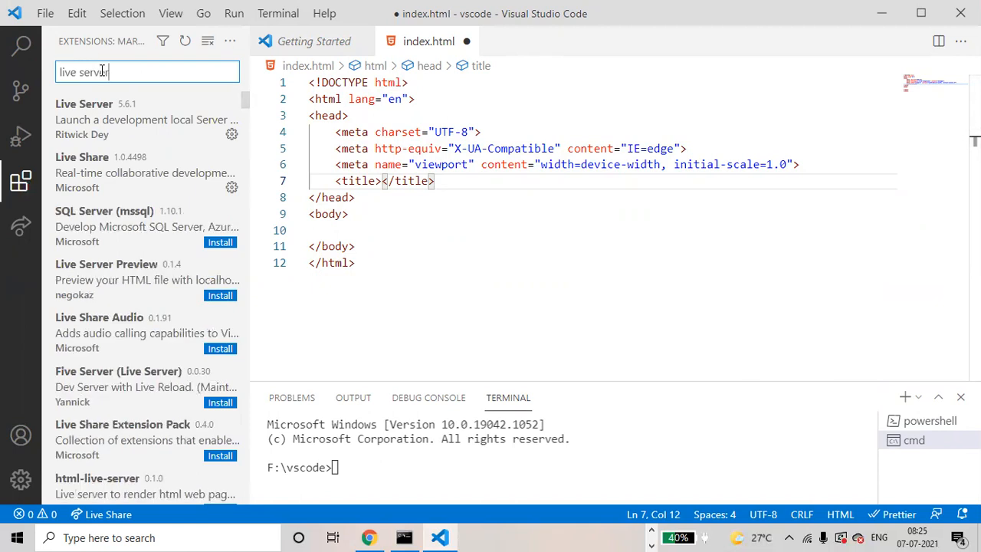
pyautogui.click(109, 123)
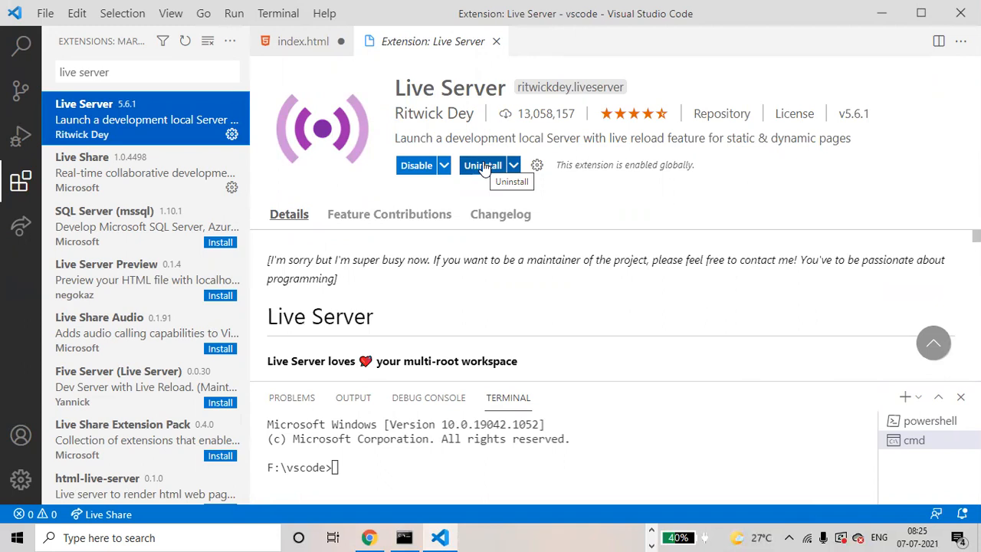
# Return to index.html and fill the empty title element with "Welcome to html"
pyautogui.click(305, 40)
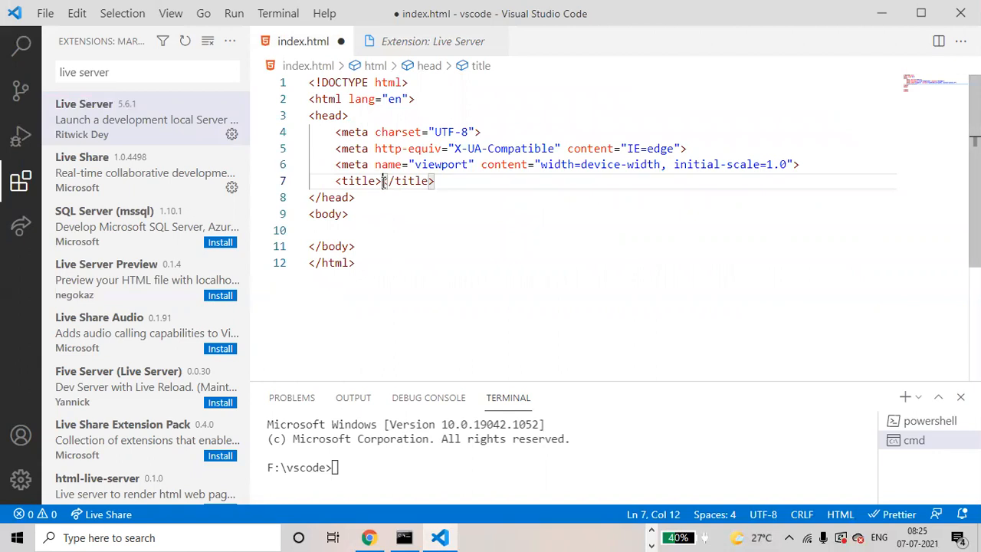
pyautogui.write('Nelcom')
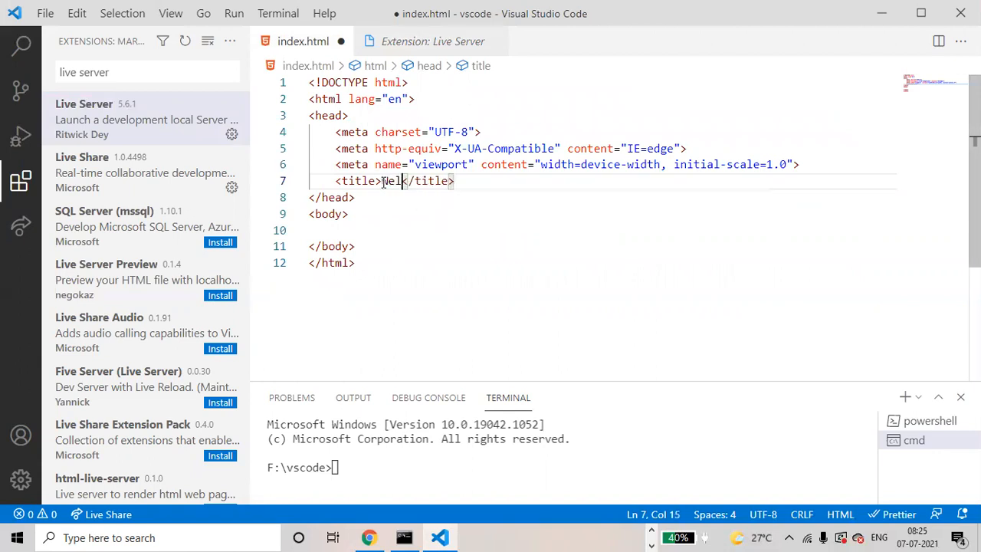
pyautogui.write('e')
pyautogui.write(' to h')
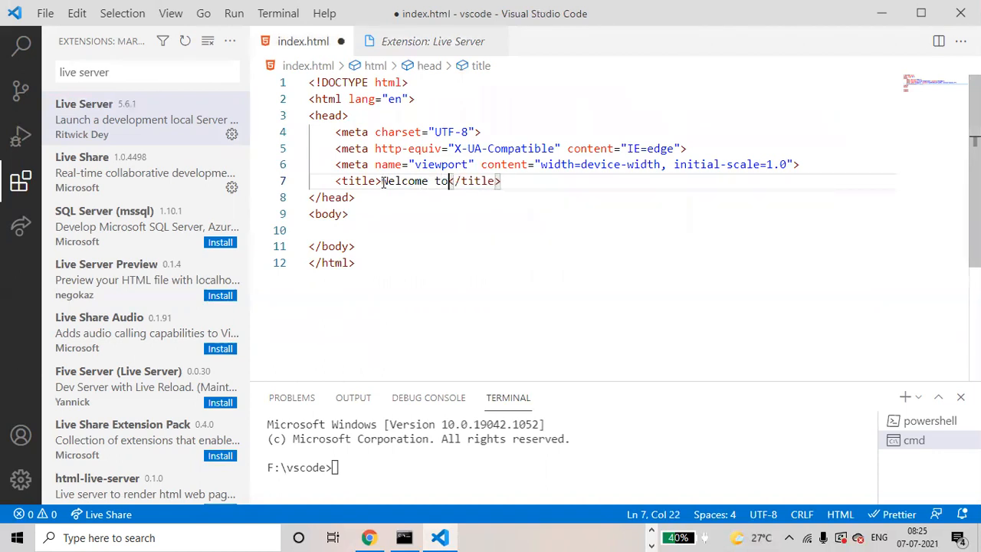
pyautogui.write('tml')
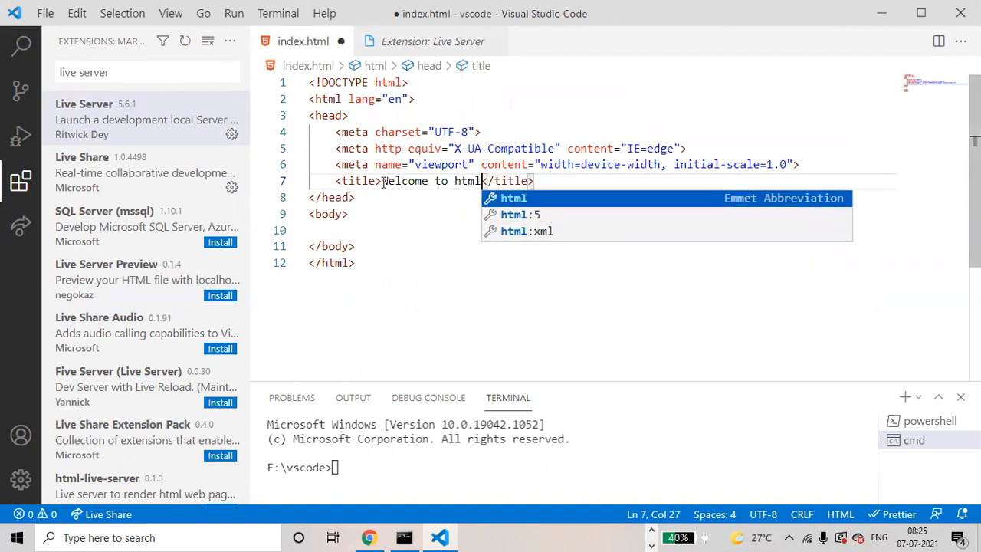
# Add an h1 heading reading "this is the vs code editor" inside the body of index.html
pyautogui.click(336, 230)
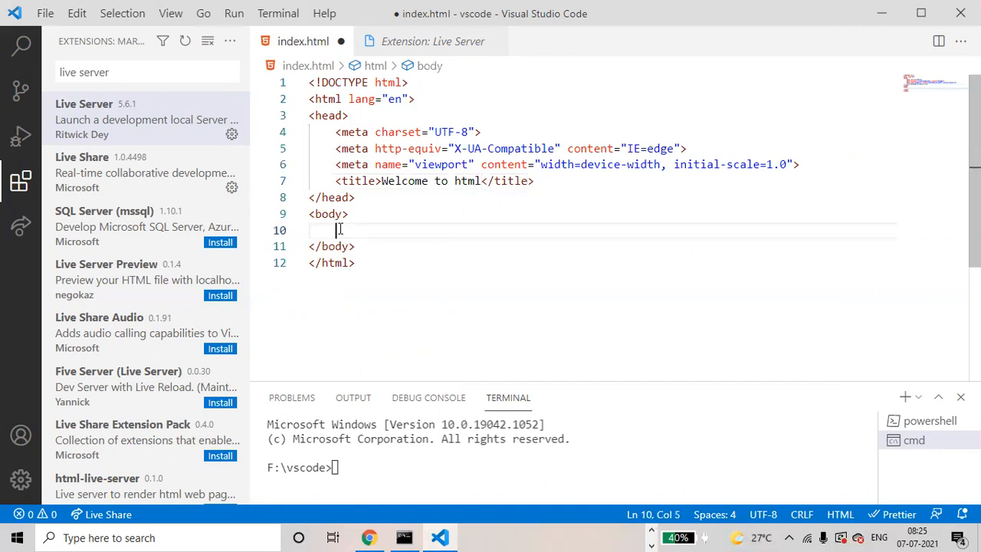
pyautogui.write('h1')
pyautogui.press('Tab')
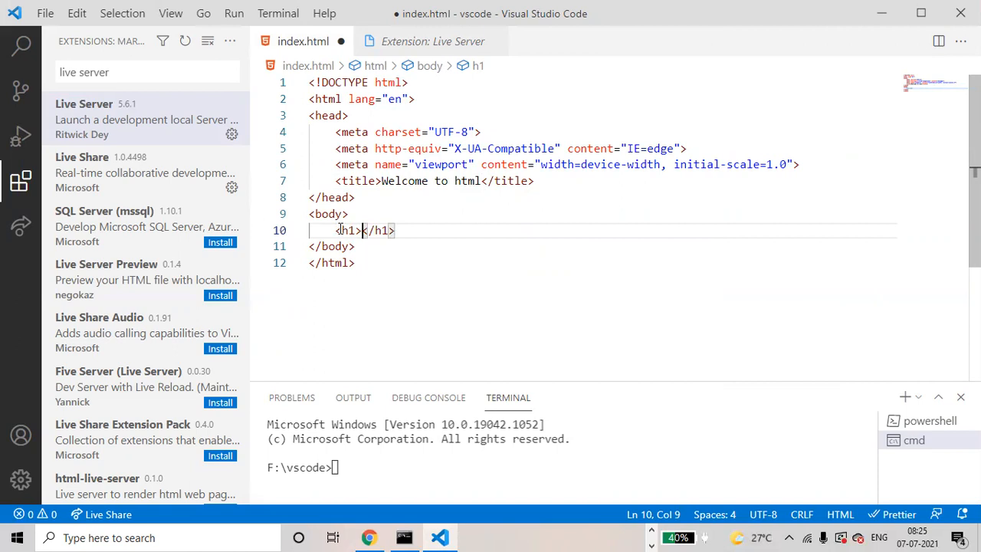
pyautogui.write('this is the vs code ')
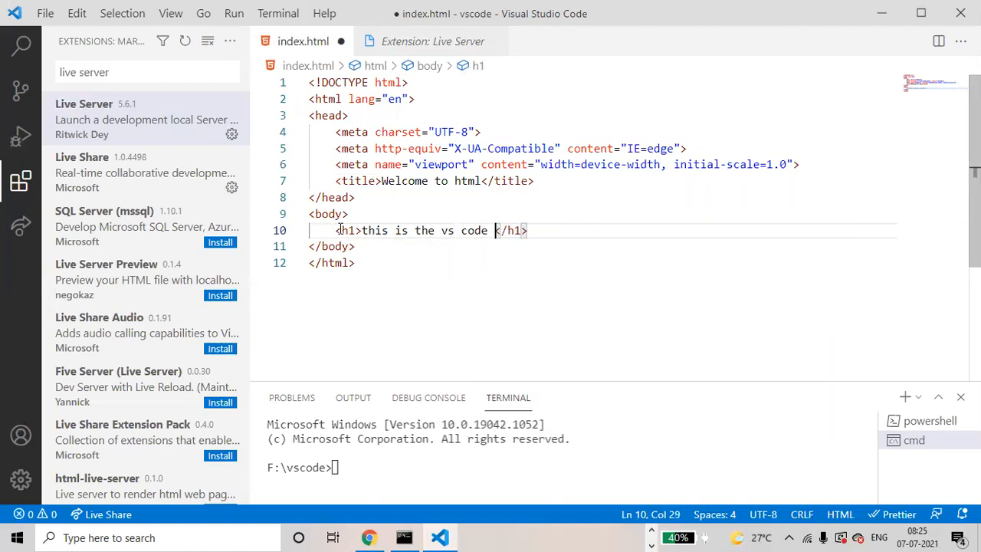
pyautogui.write('editor')
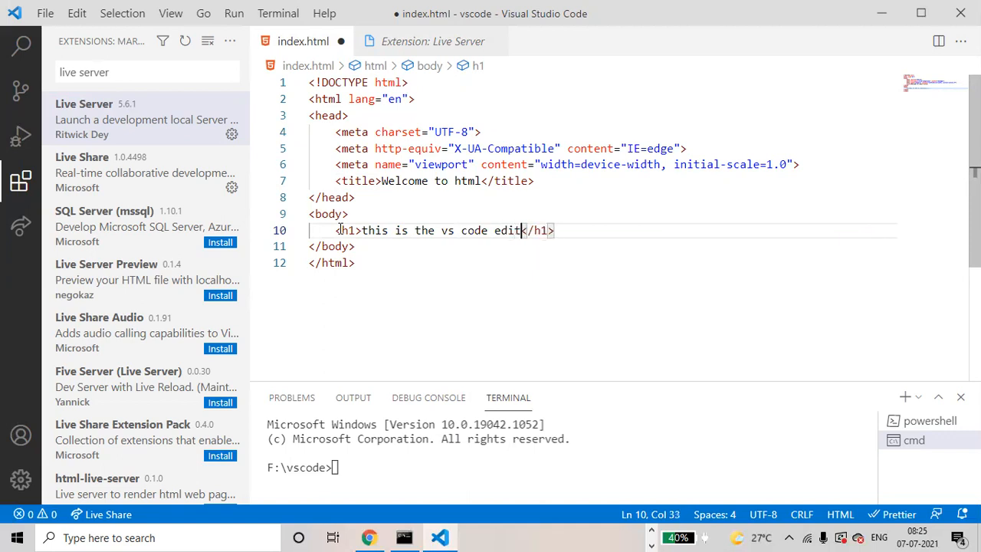
# Start a new line below the h1 heading in the body of index.html
pyautogui.click(592, 231)
pyautogui.press('Return')
pyautogui.write('p')
pyautogui.press('Tab')
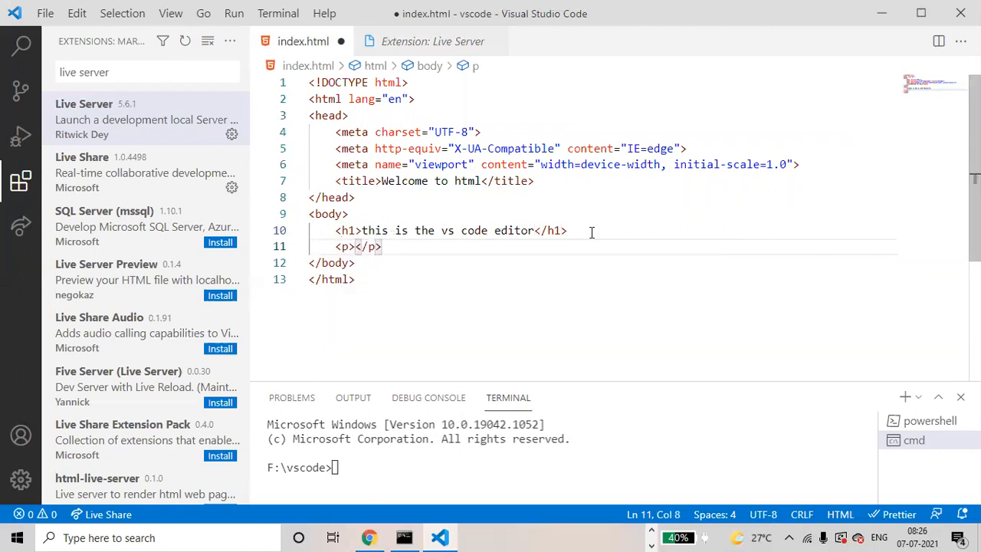
pyautogui.press('Delete')
pyautogui.press('Delete')
pyautogui.press('Delete')
pyautogui.press('Delete')
pyautogui.press('BackSpace')
pyautogui.press('BackSpace')
pyautogui.press('BackSpace')
# Add a paragraph element reading "welcome to vs code" on the empty line below the h1 heading
pyautogui.write('p')
pyautogui.press('Tab')
pyautogui.write('welcome to')
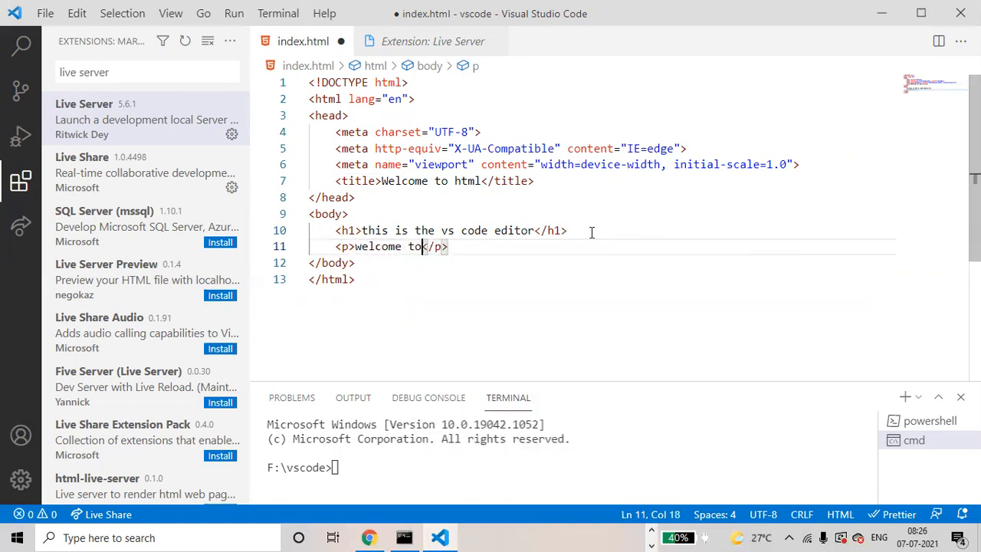
pyautogui.write(' vs c')
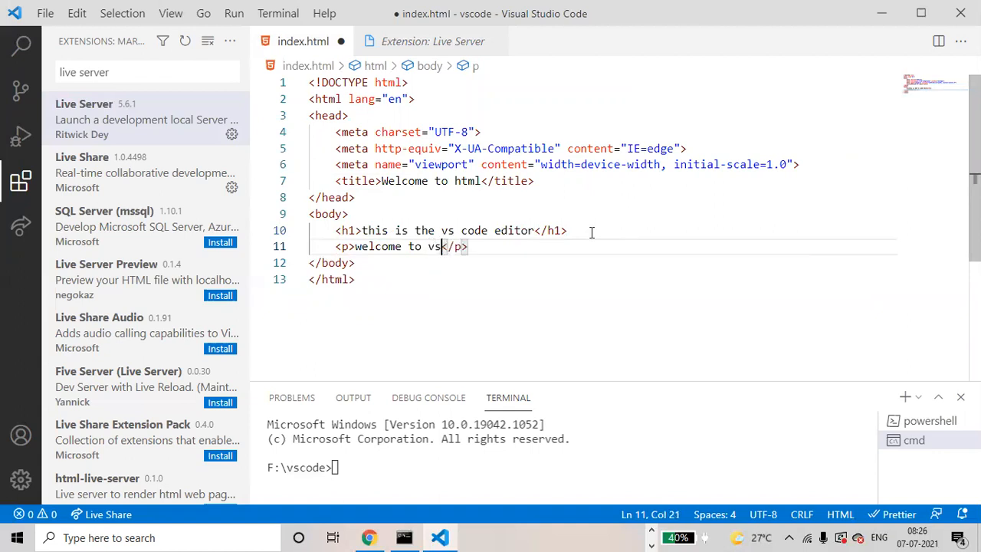
pyautogui.write('ode')
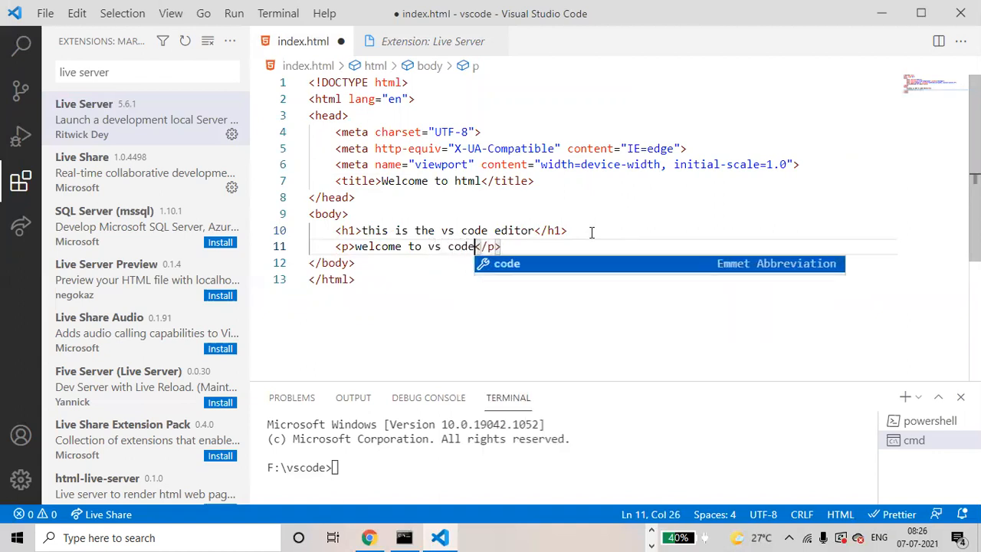
# Add a second paragraph on a new line below "welcome to vs code" and fill it with generated lorem placeholder text
pyautogui.press('End')
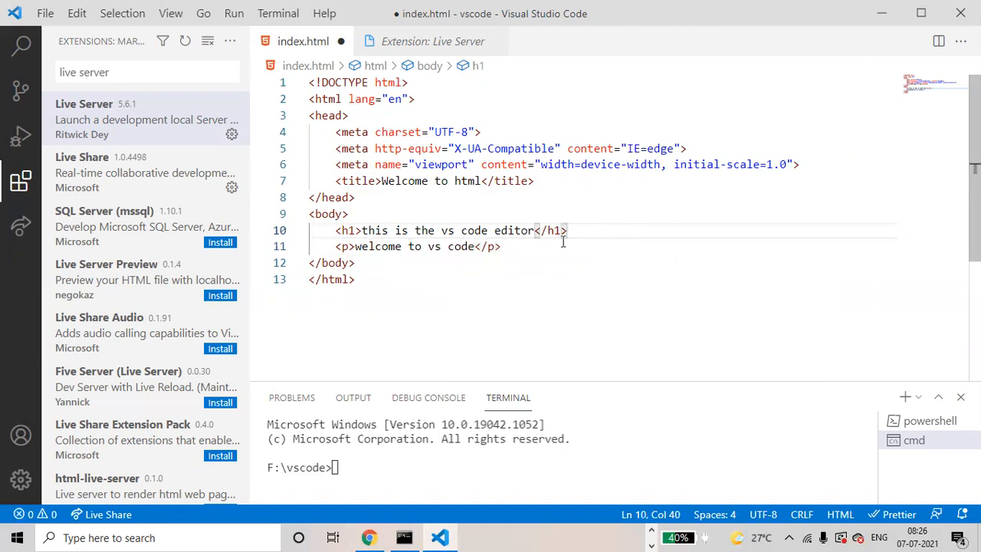
pyautogui.press('Return')
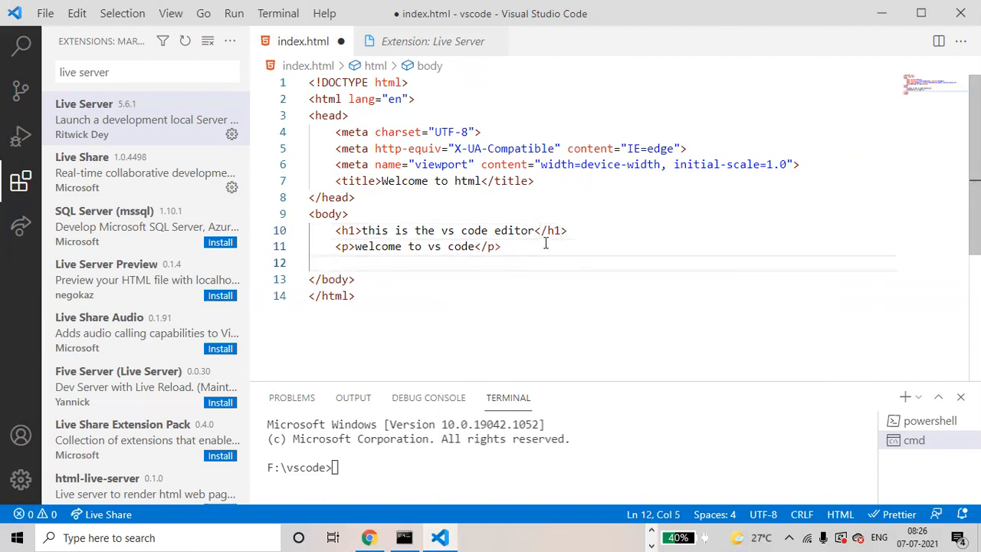
pyautogui.write('p')
pyautogui.press('Tab')
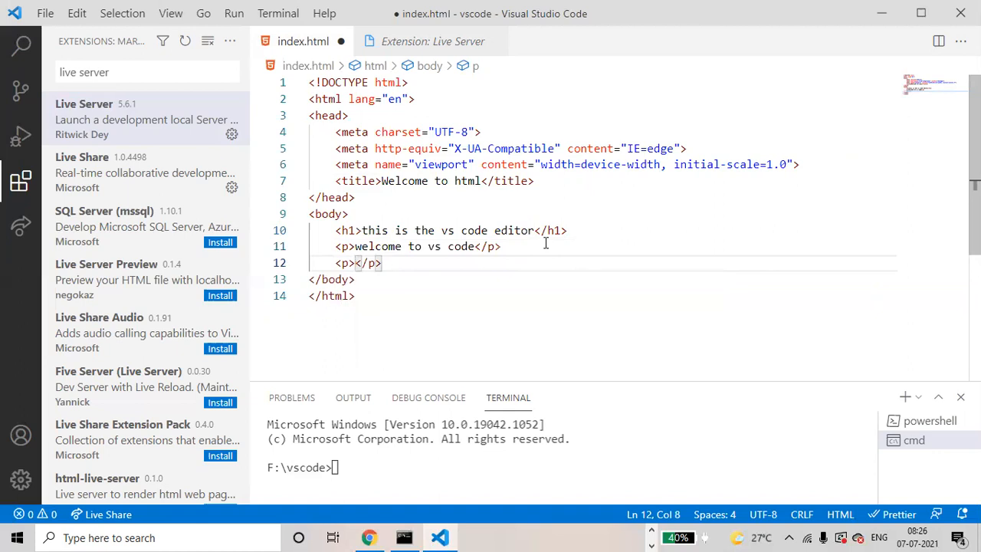
pyautogui.write('lorem')
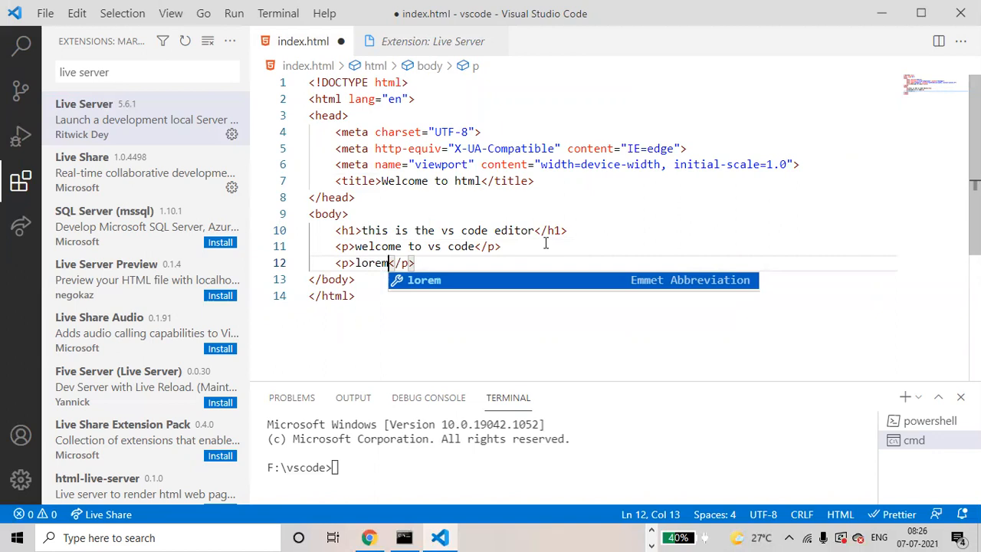
pyautogui.press('Tab')
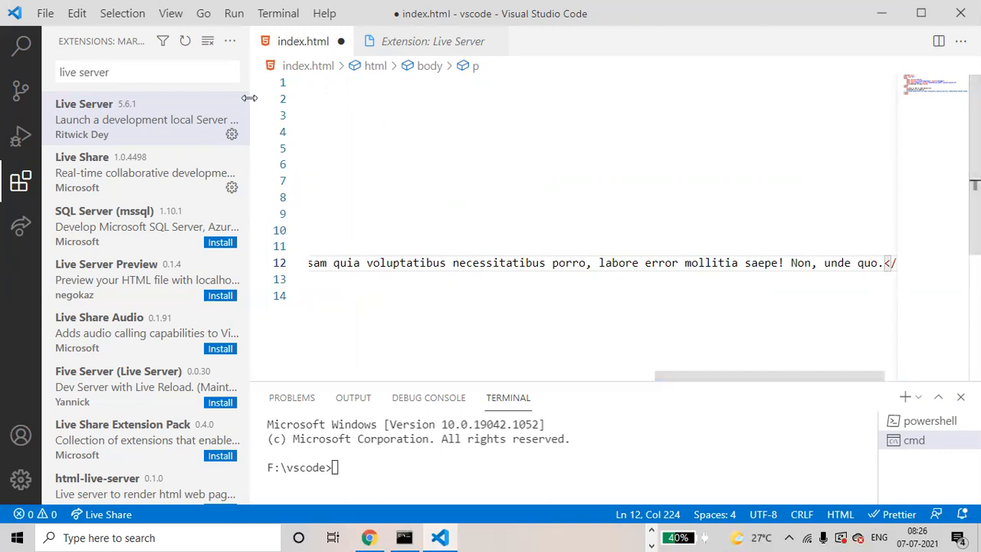
# Turn on word wrap for the editor and save index.html
pyautogui.click(172, 14)
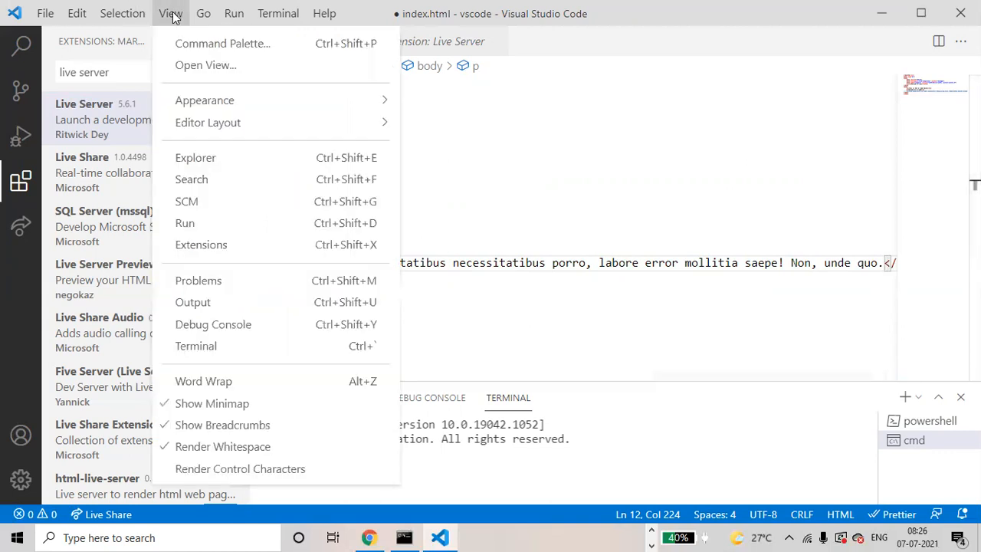
pyautogui.click(213, 382)
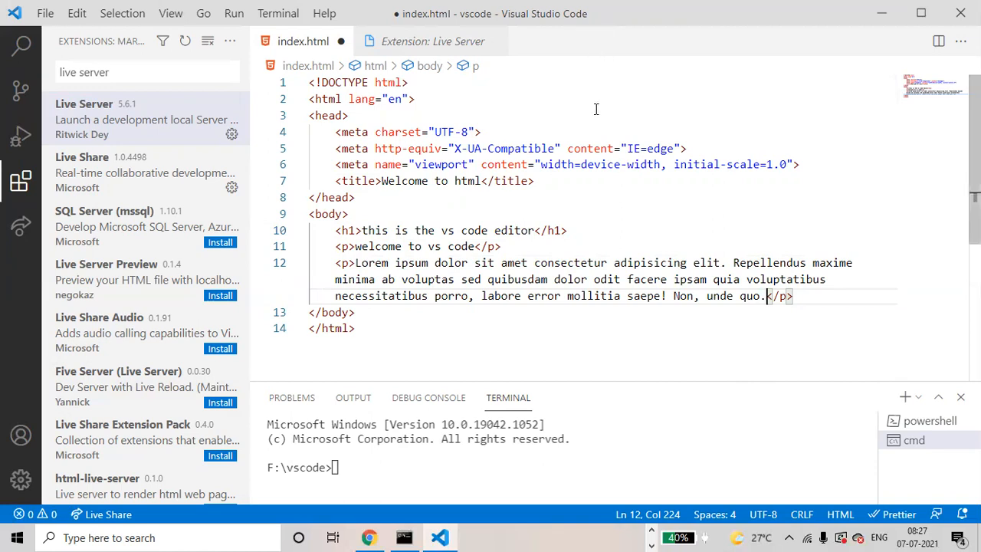
pyautogui.hotkey('ctrl', 's')
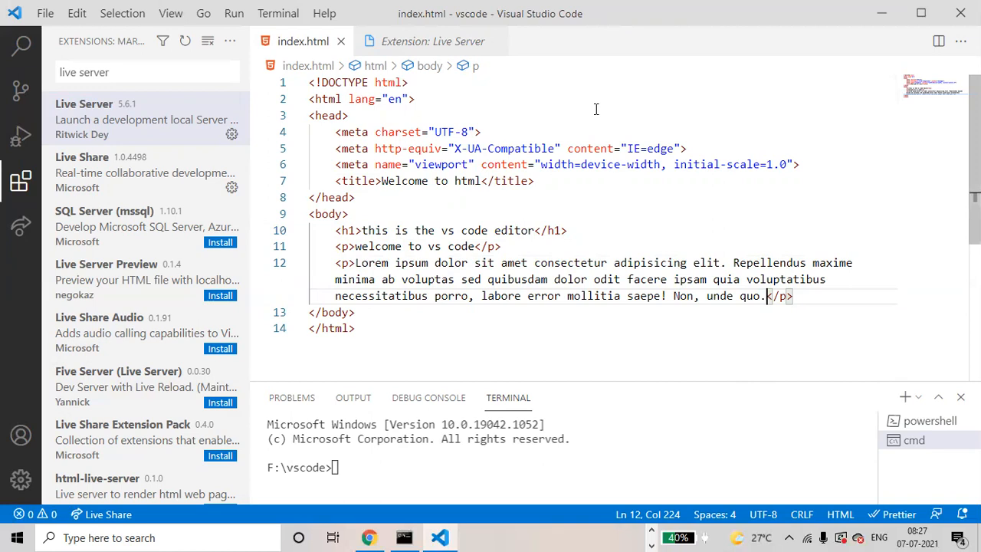
# Open index.html in the browser with Live Server
pyautogui.rightClick(614, 211)
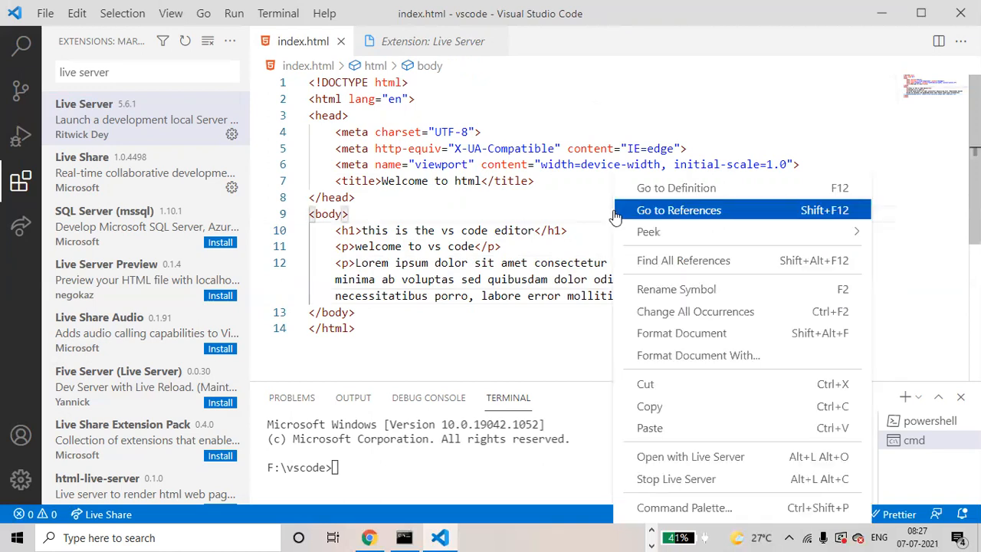
pyautogui.click(661, 458)
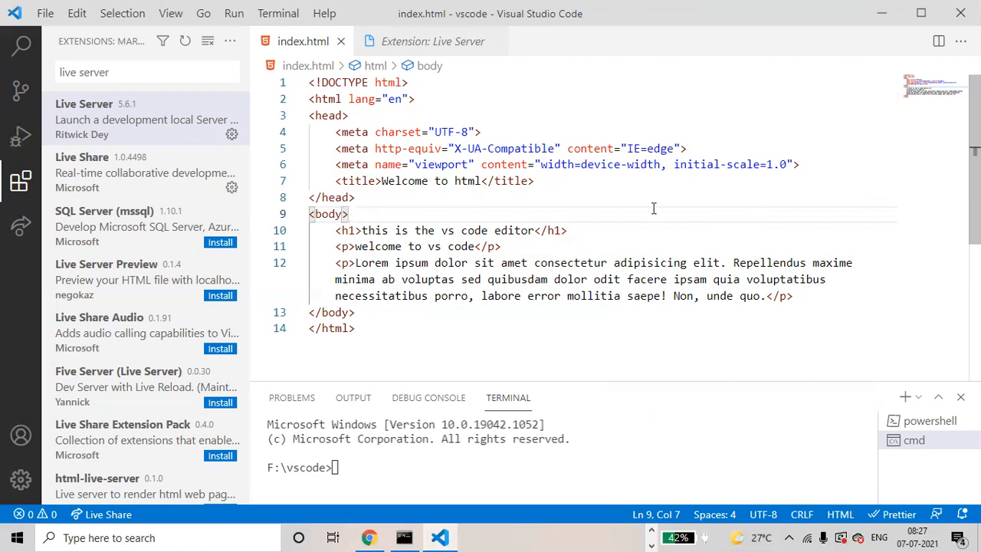
pyautogui.click(664, 164)
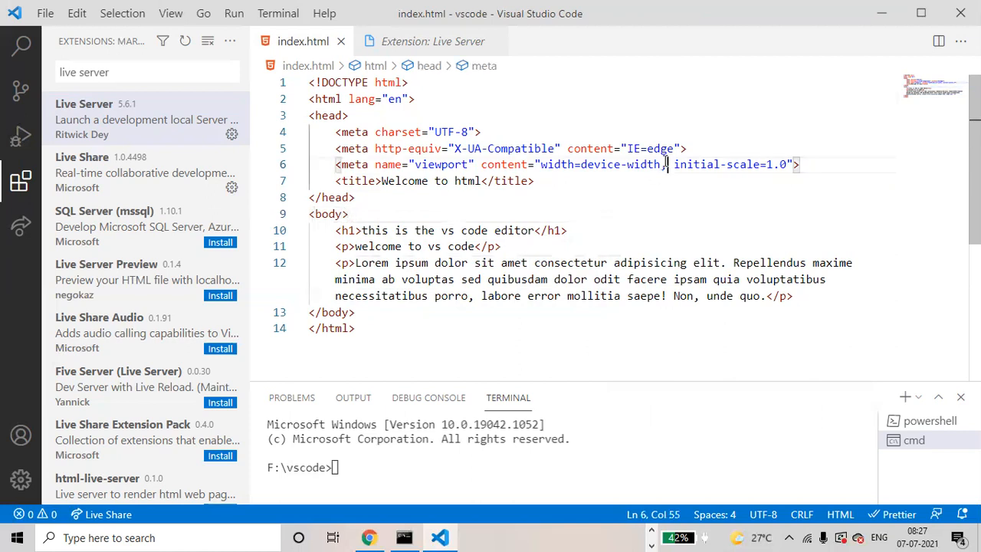
pyautogui.rightClick(645, 217)
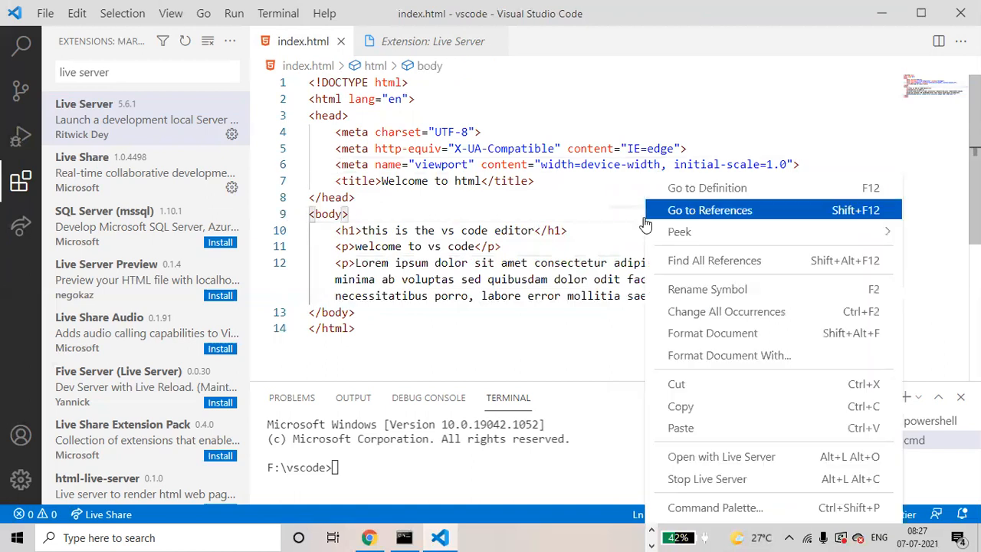
pyautogui.click(703, 455)
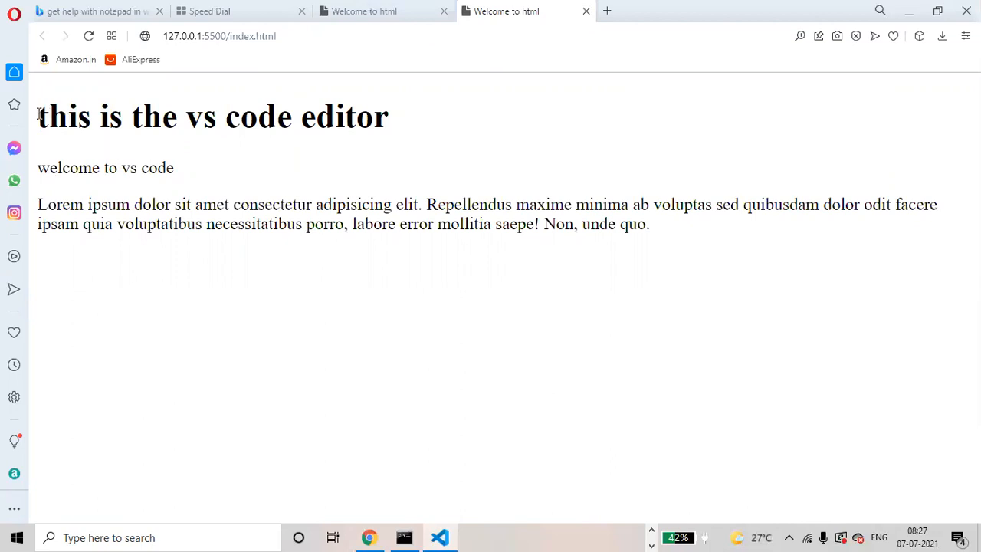
# Examine the heading and both paragraphs on the served page by highlighting each text in turn
pyautogui.moveTo(38, 113); pyautogui.dragTo(436, 135)
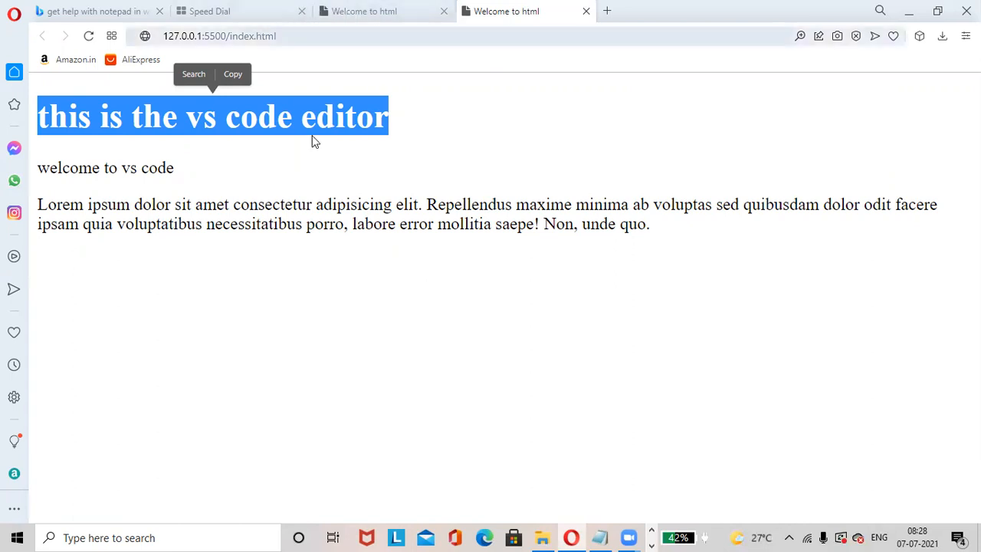
pyautogui.click(41, 167)
pyautogui.moveTo(39, 167); pyautogui.dragTo(174, 167)
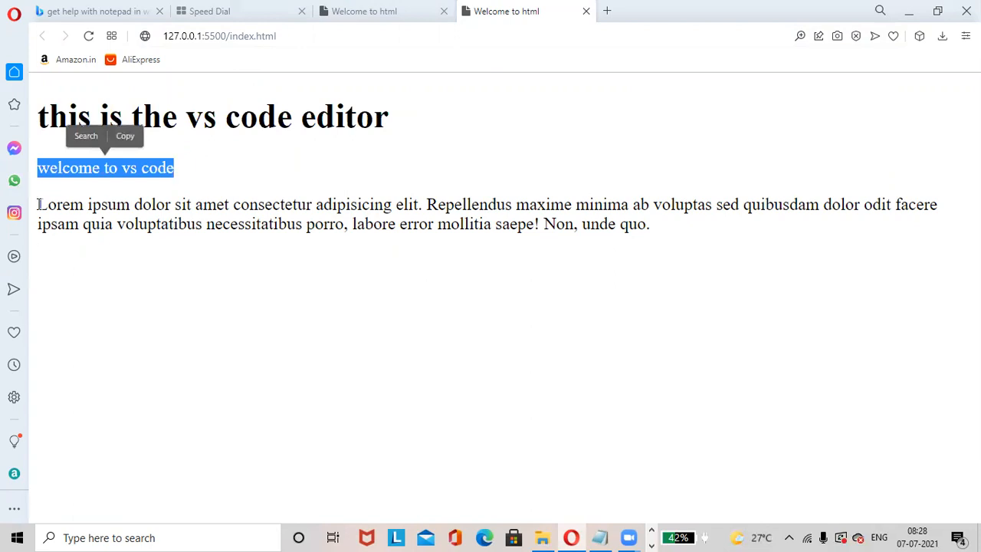
pyautogui.moveTo(39, 205); pyautogui.dragTo(229, 250)
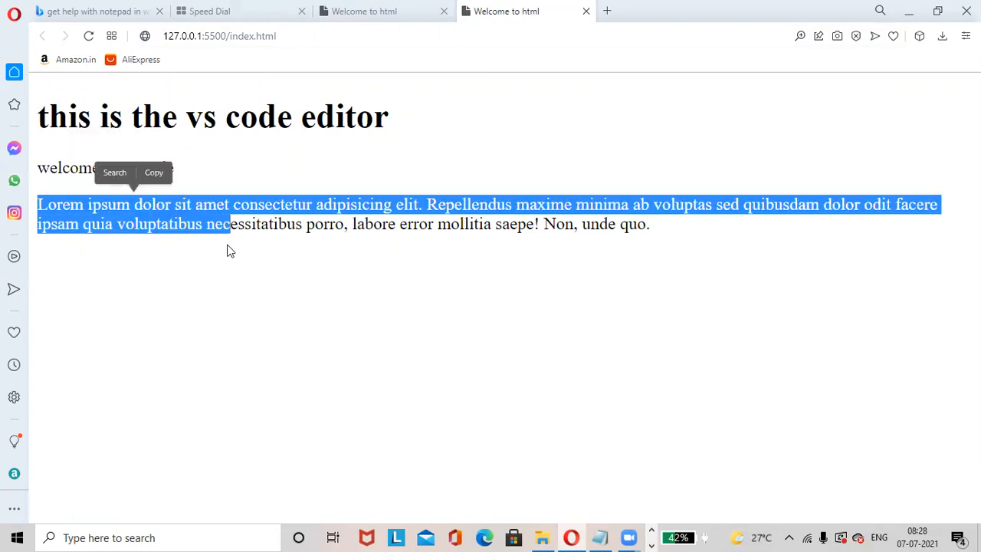